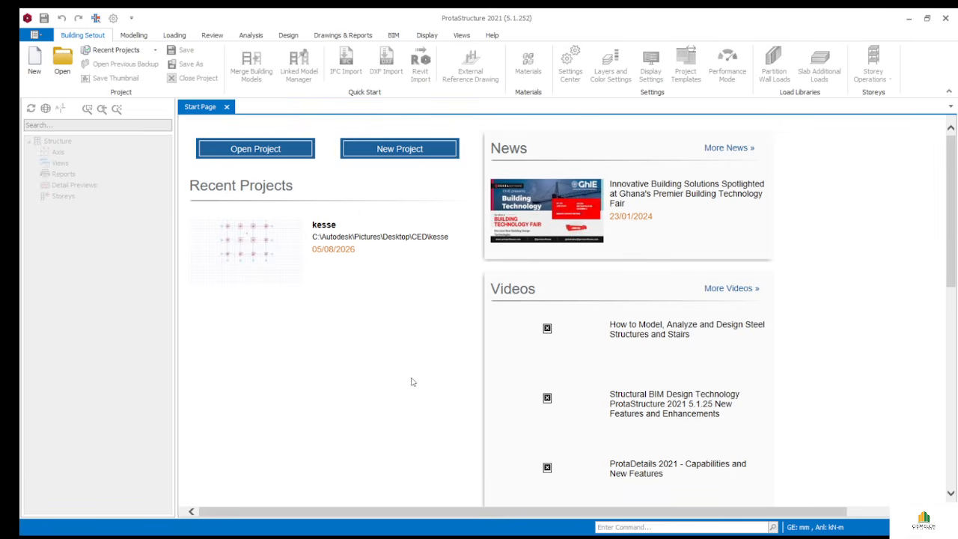
- Start the new project yaw1 with storeys at 0.00 m and 3.00 m
{"action": "left_click", "coordinate": [388, 152]}
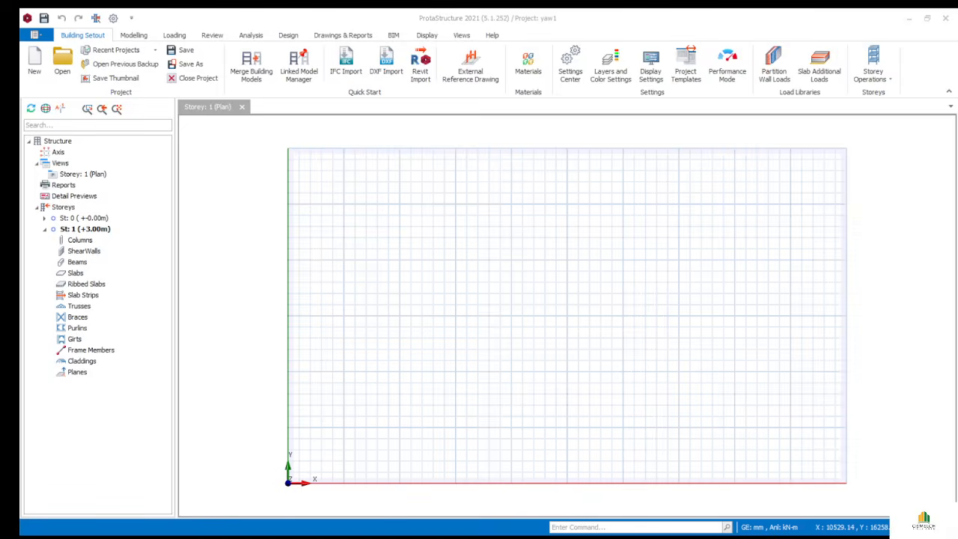
{"action": "left_click", "coordinate": [485, 261]}
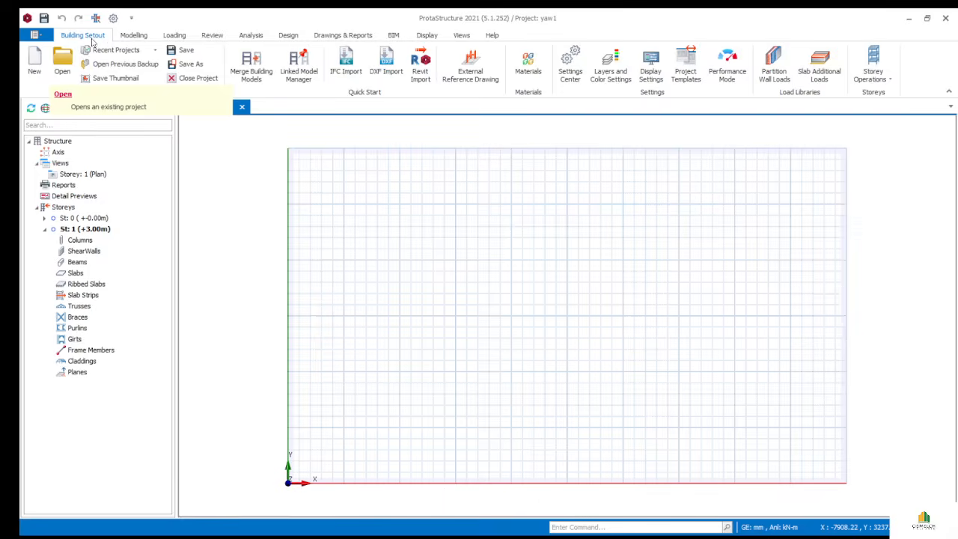
{"action": "left_click", "coordinate": [133, 36]}
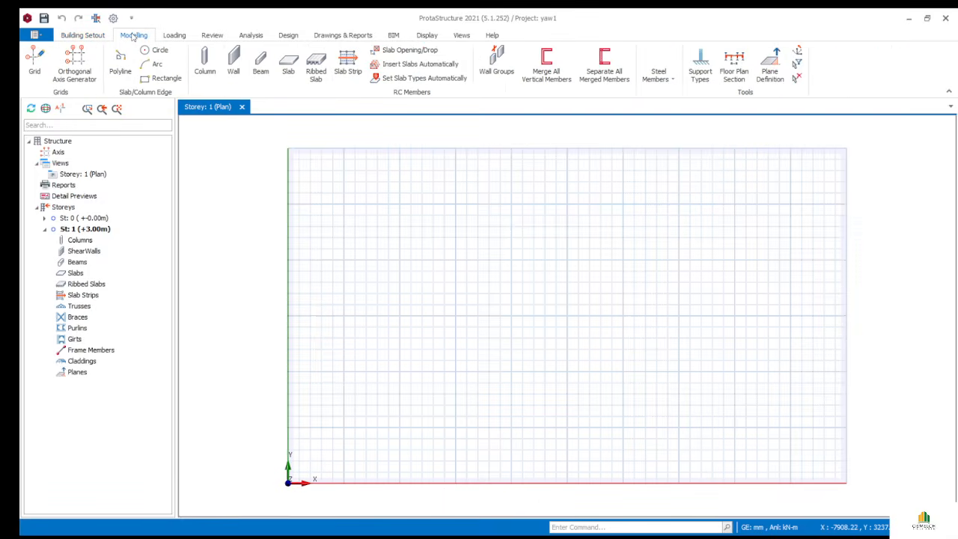
{"action": "left_click", "coordinate": [174, 36]}
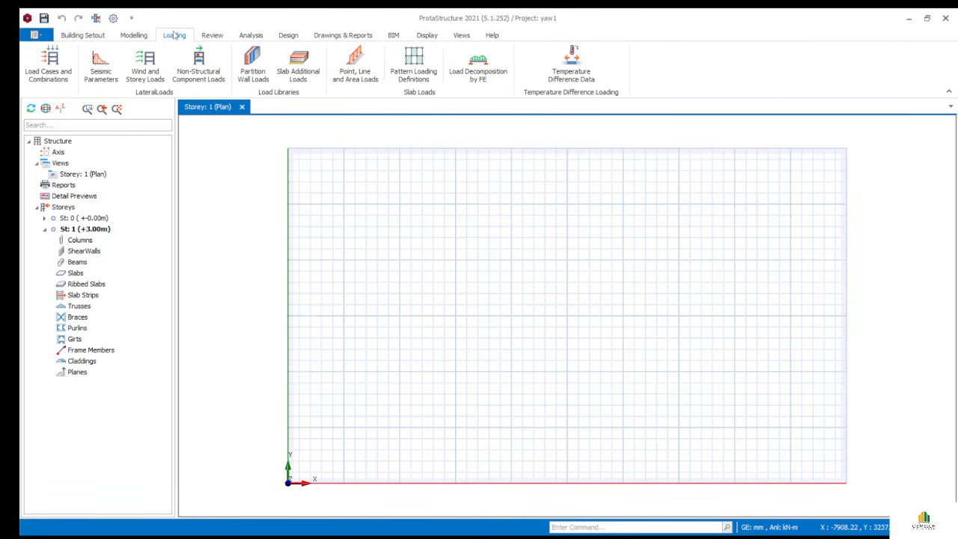
{"action": "left_click", "coordinate": [212, 38]}
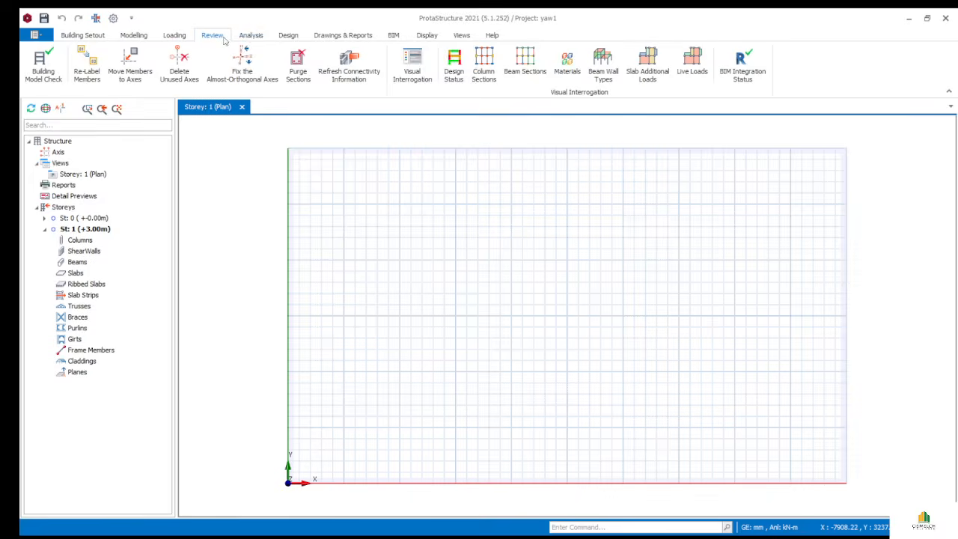
{"action": "left_click", "coordinate": [250, 37]}
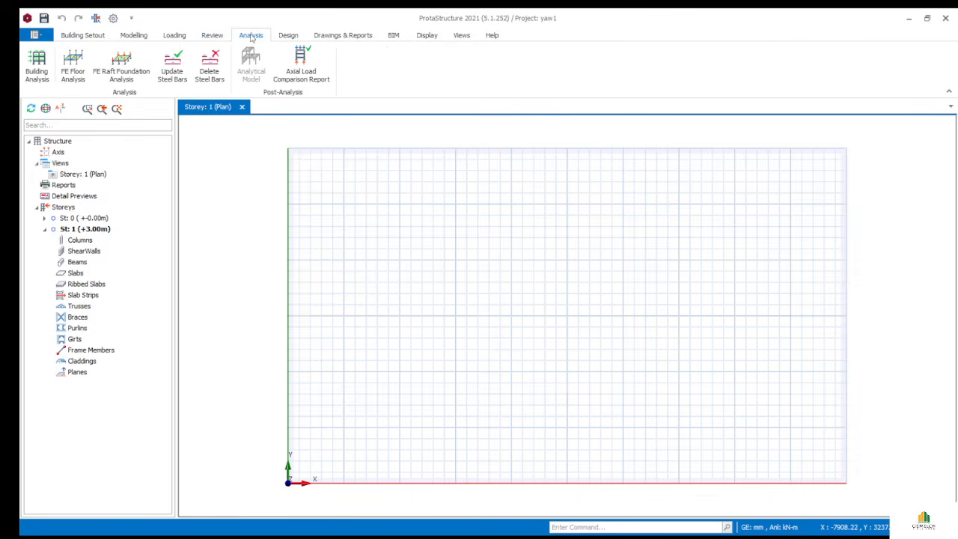
{"action": "left_click", "coordinate": [290, 37]}
{"action": "left_click", "coordinate": [330, 37]}
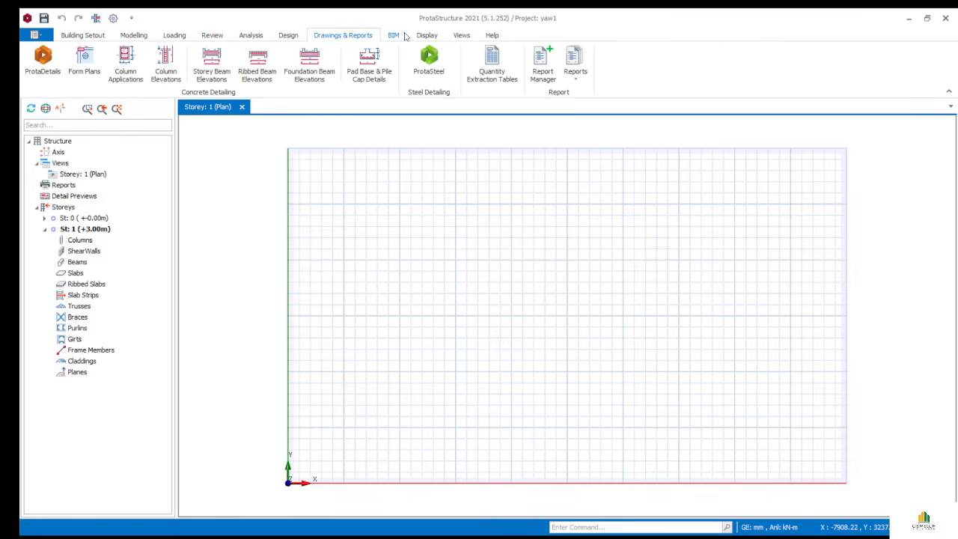
{"action": "left_click", "coordinate": [394, 38]}
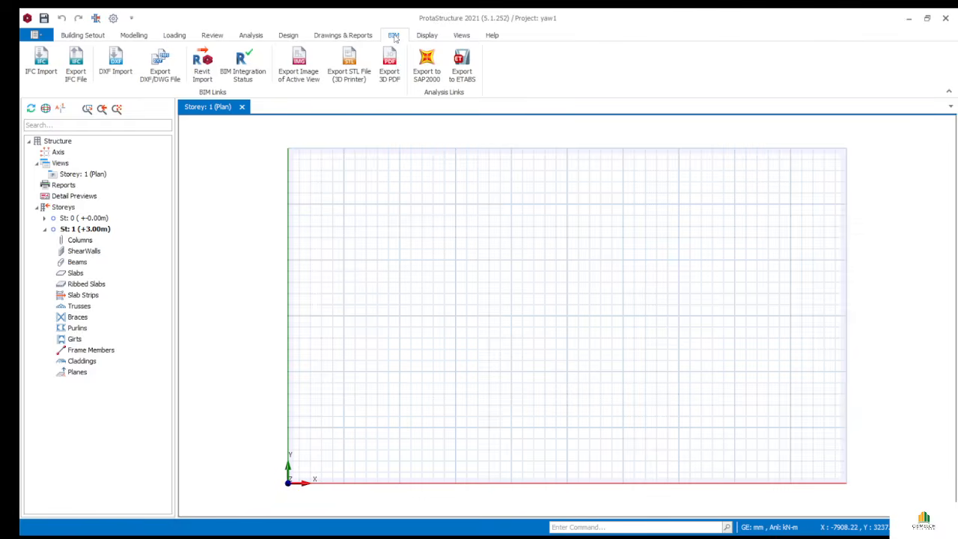
{"action": "left_click", "coordinate": [419, 38]}
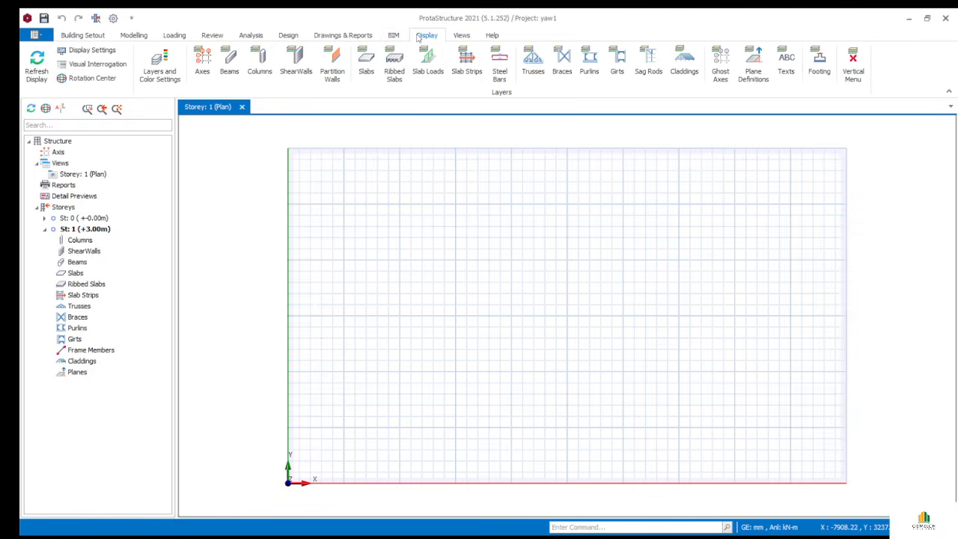
{"action": "left_click", "coordinate": [453, 37]}
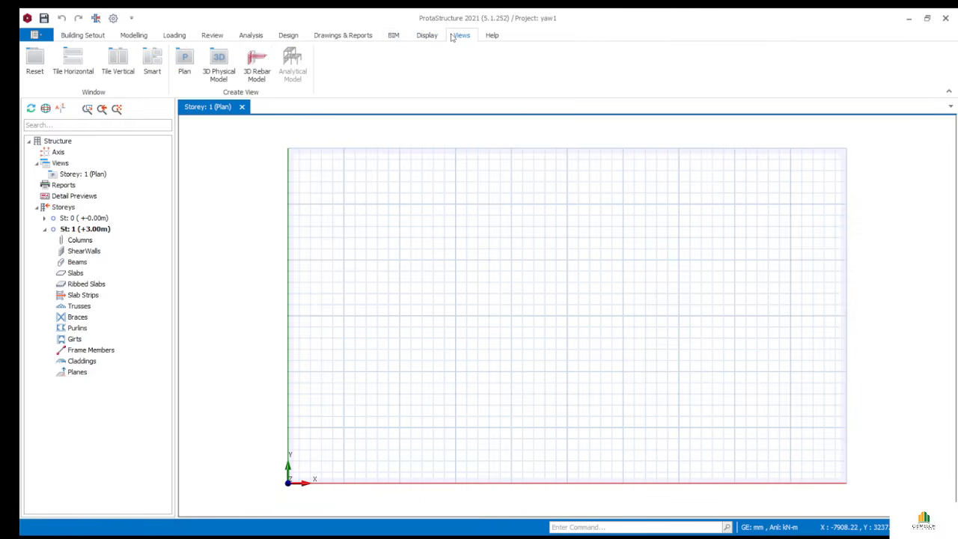
{"action": "left_click", "coordinate": [490, 36]}
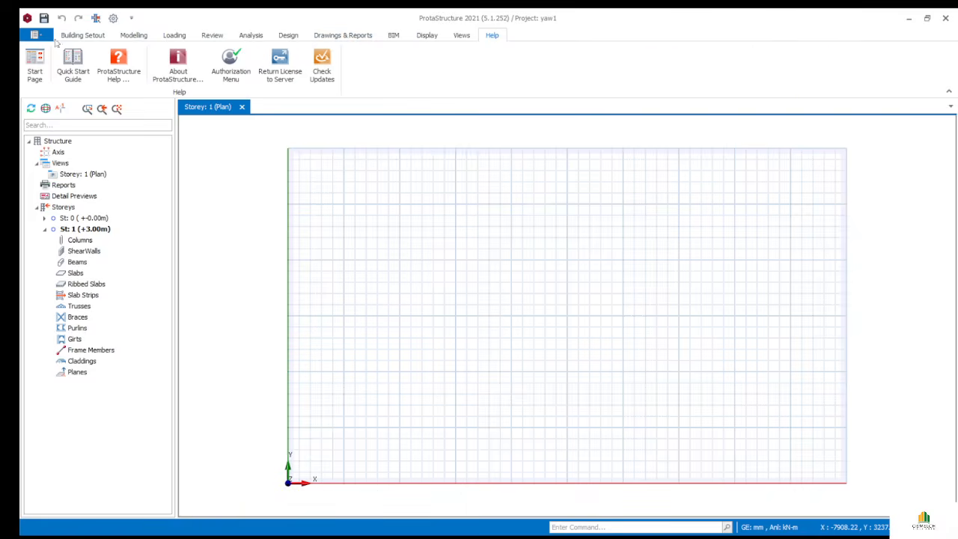
{"action": "left_click", "coordinate": [78, 37]}
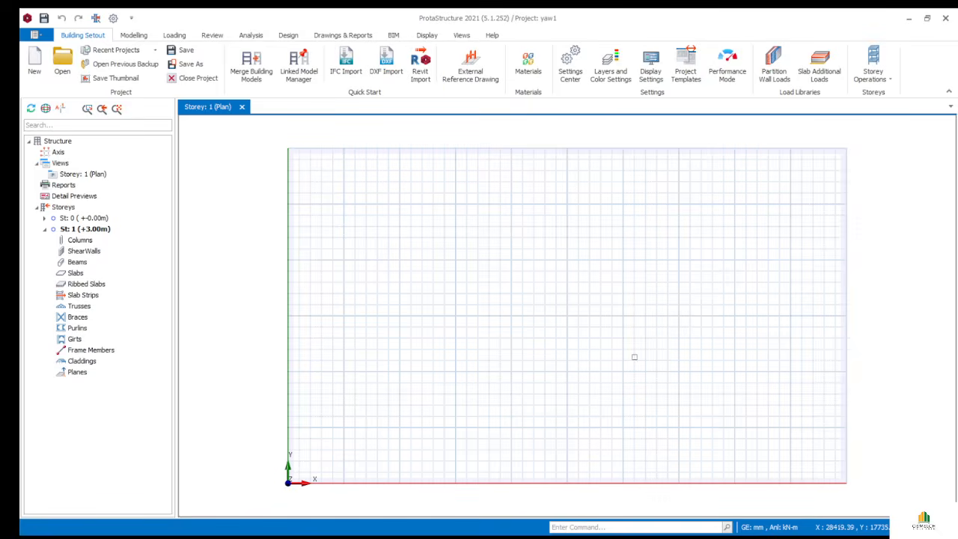
- Show the Loading tools for load cases, lateral and slab loads, dismissing the help tip
{"action": "left_click", "coordinate": [133, 35]}
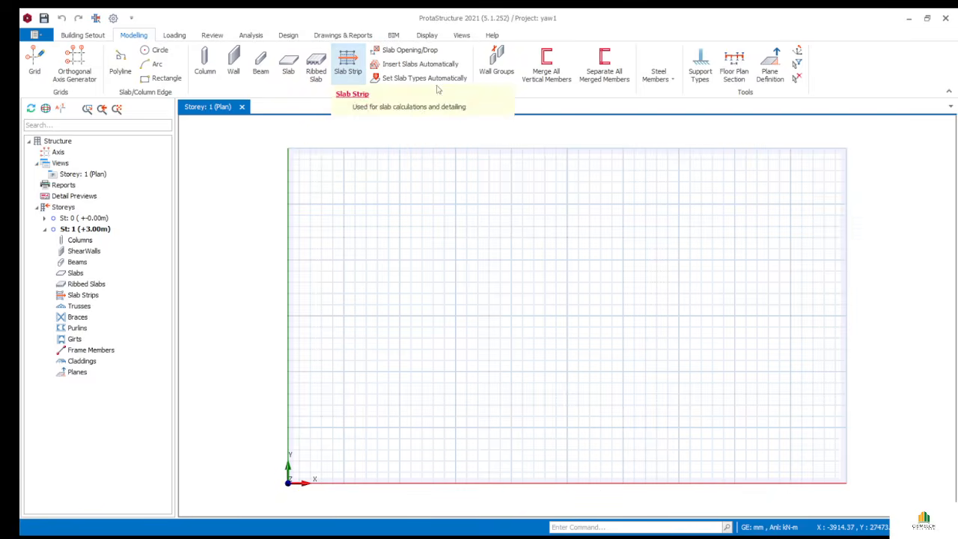
{"action": "left_click", "coordinate": [174, 36]}
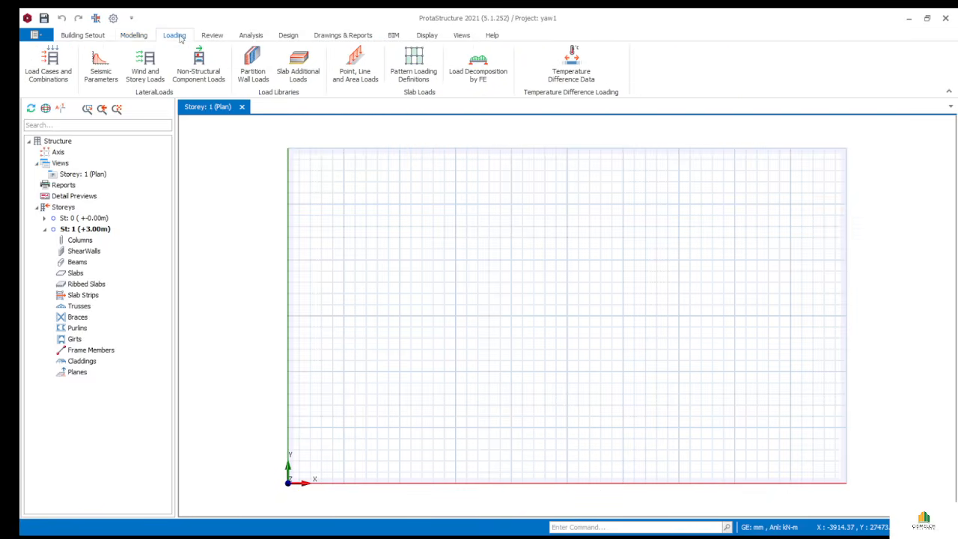
{"action": "left_click", "coordinate": [50, 85]}
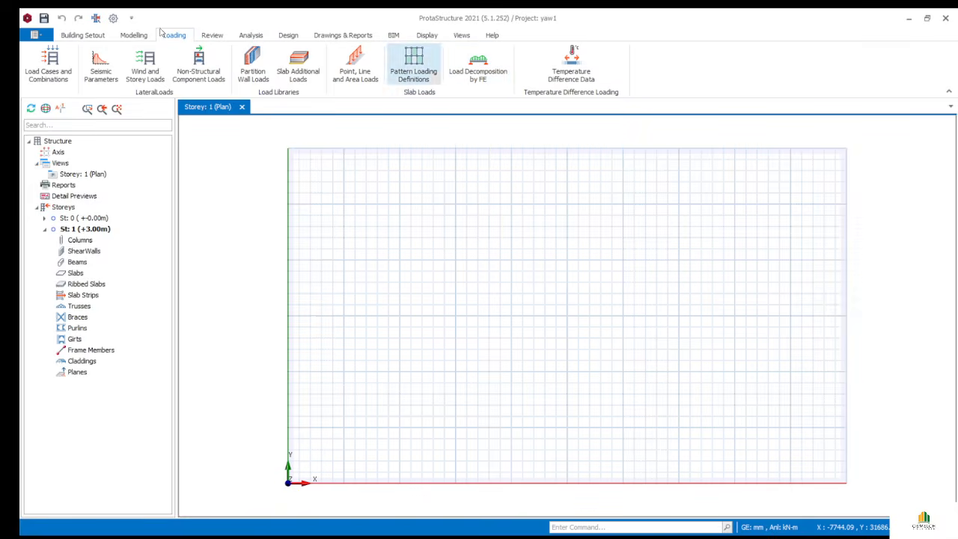
- Colour members by design status in Review, then show the Analysis tools
{"action": "left_click", "coordinate": [212, 34]}
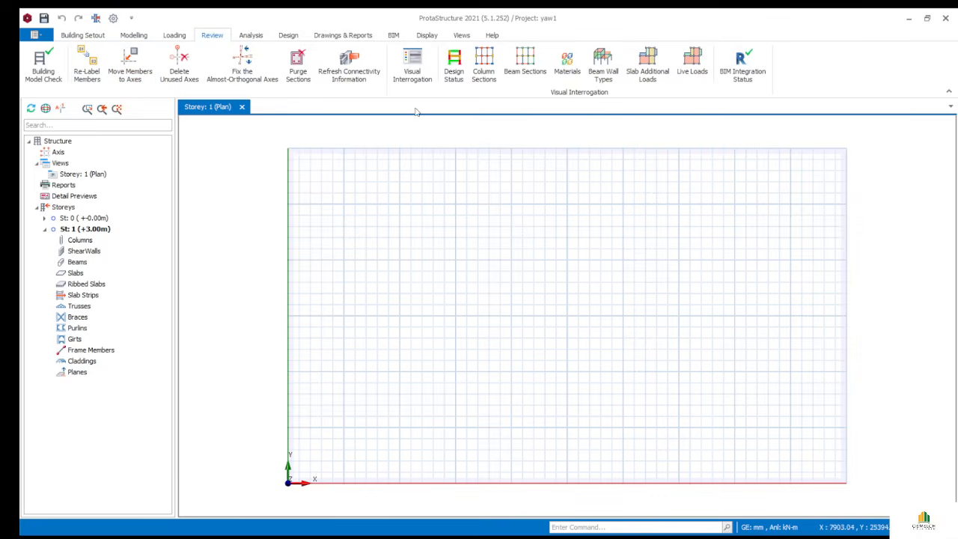
{"action": "left_click", "coordinate": [448, 80]}
{"action": "left_click", "coordinate": [252, 36]}
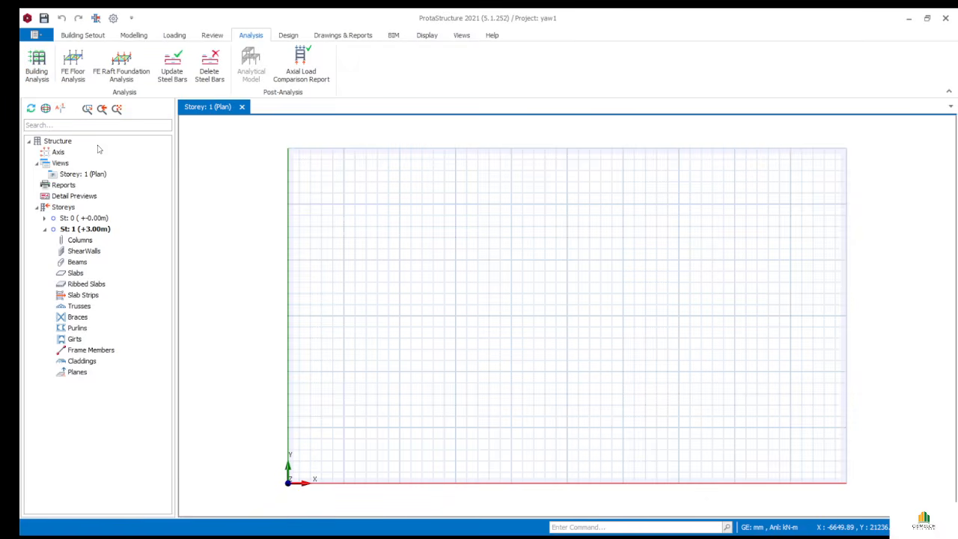
- Inspect the Analysis ribbon commands, then show the reinforced concrete and steel design tools
{"action": "left_click", "coordinate": [78, 78]}
{"action": "left_click", "coordinate": [119, 69]}
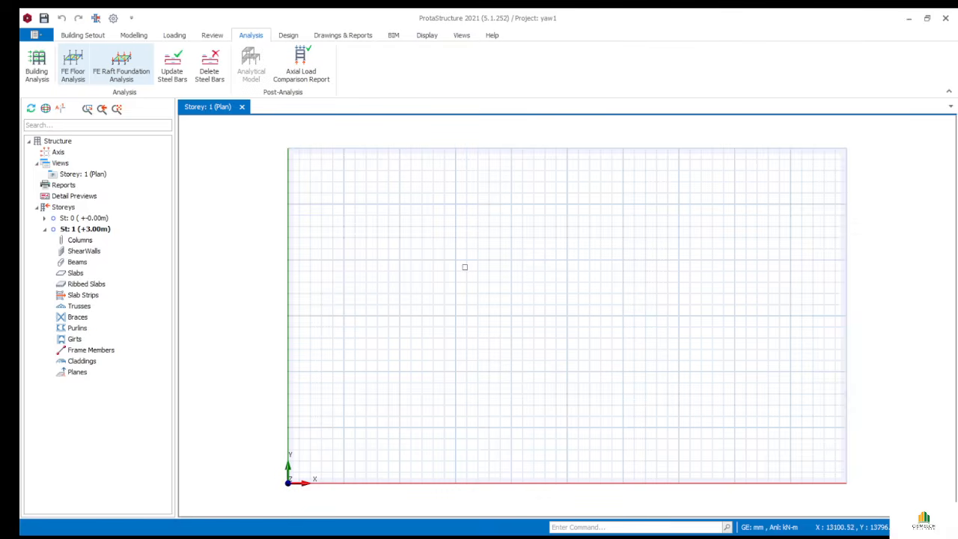
{"action": "left_click", "coordinate": [131, 81]}
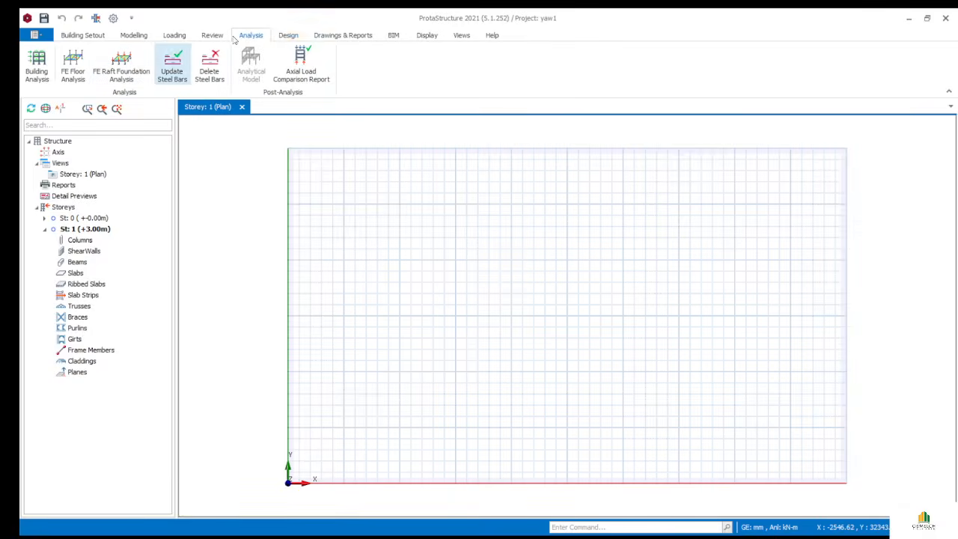
{"action": "left_click", "coordinate": [283, 37]}
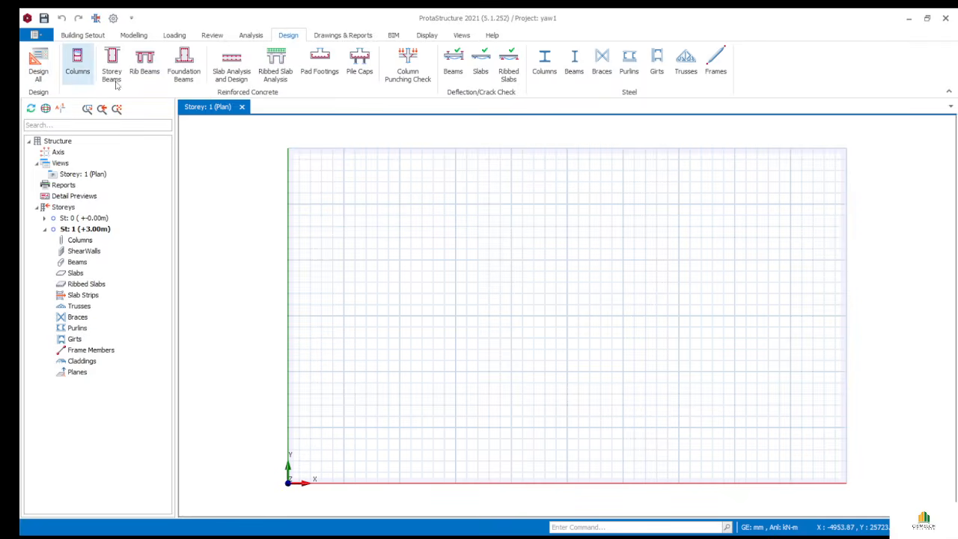
- Show the Drawings & Reports tools, including ProtaDetails and Quantity Extraction Tables
{"action": "left_click", "coordinate": [355, 37]}
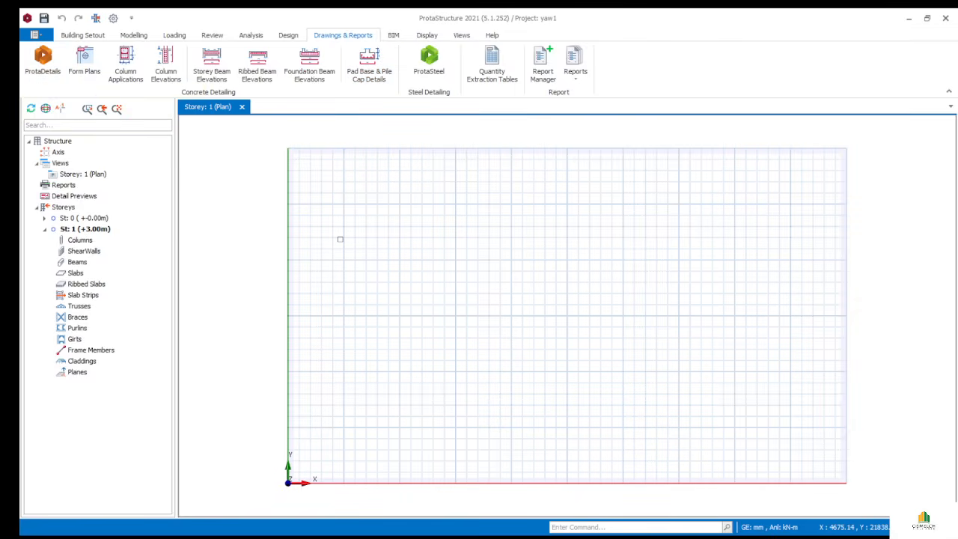
{"action": "left_click", "coordinate": [39, 61]}
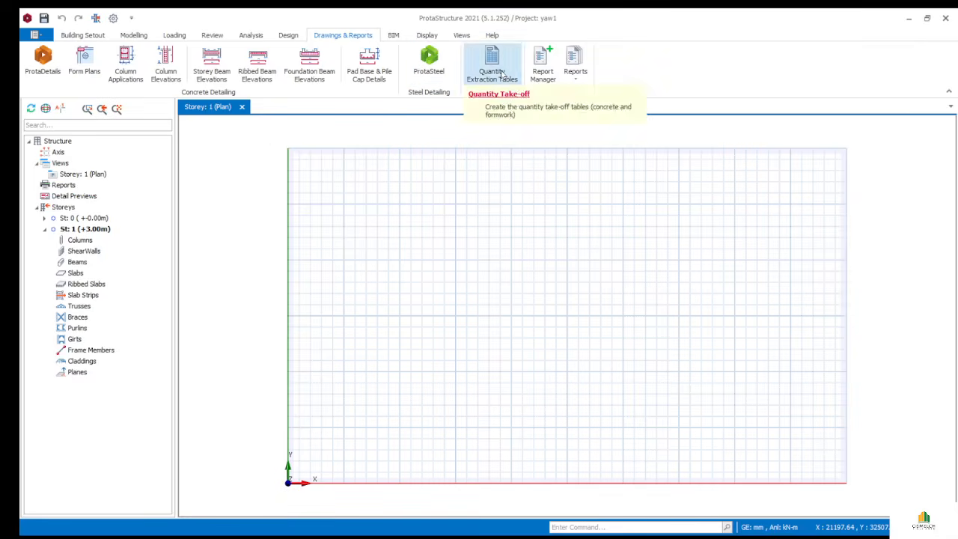
- View the BIM import/export tools, then return to the Modelling tools
{"action": "left_click", "coordinate": [393, 35]}
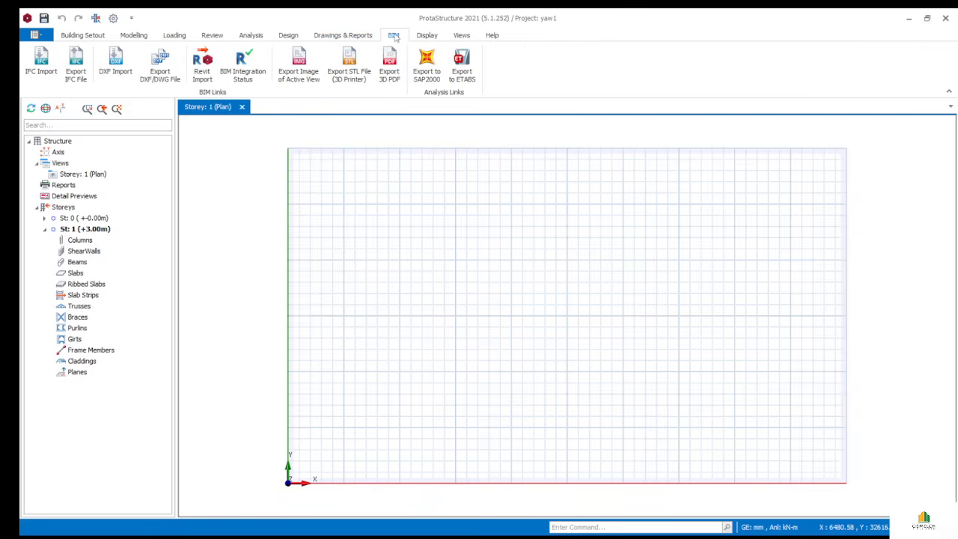
{"action": "left_click", "coordinate": [140, 36]}
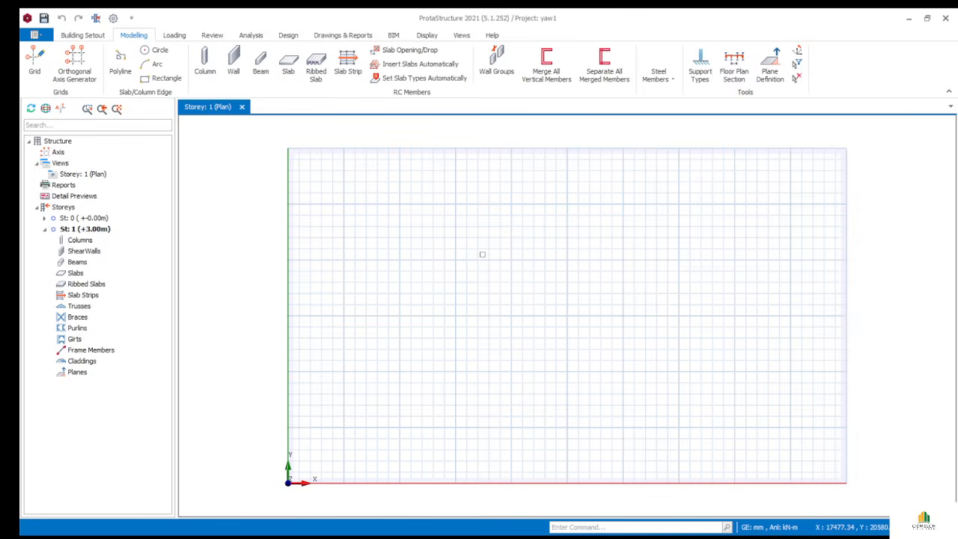
{"action": "left_click", "coordinate": [371, 535]}
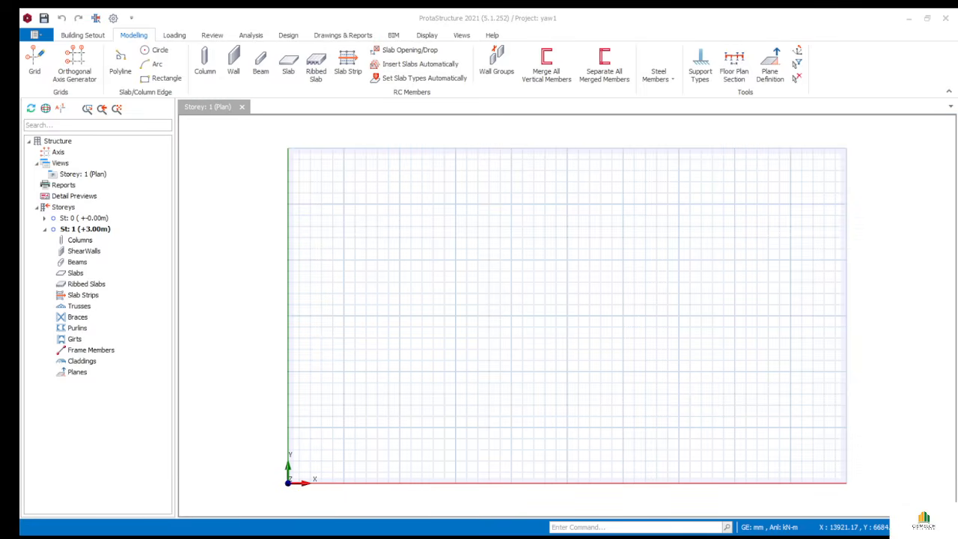
{"action": "left_click", "coordinate": [392, 528]}
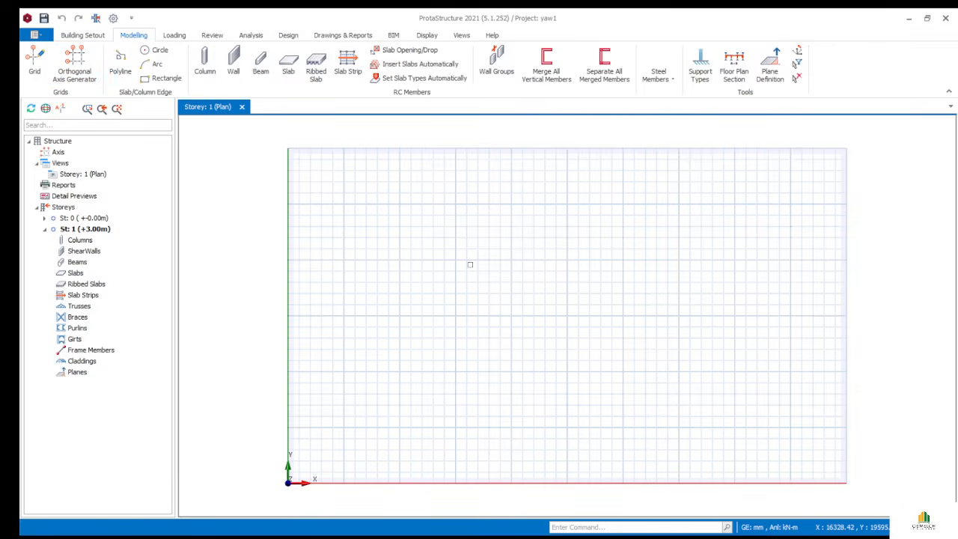
- Launch the Orthogonal Axis Generator for a new axis grid
{"action": "left_click", "coordinate": [80, 64]}
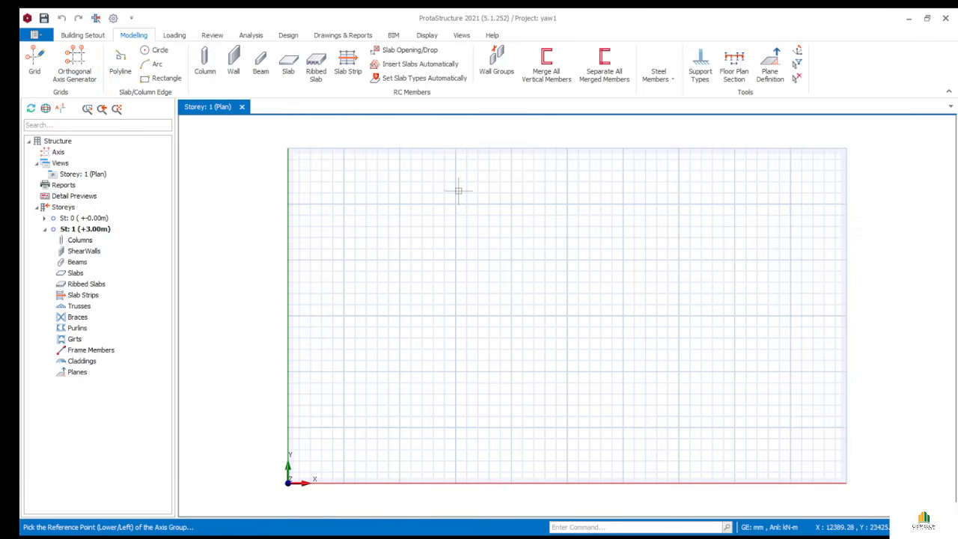
- Confirm the orthogonal axis grid spacings and labels, ready to place on Storey 1
{"action": "left_click", "coordinate": [454, 255]}
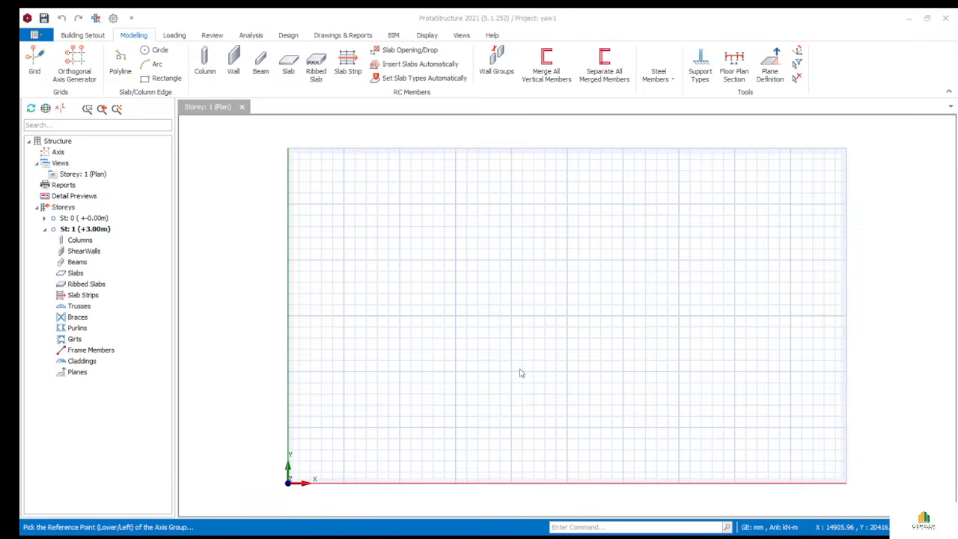
- Place the 1–4, A–D axis grid at its lower-left reference point and zoom to inspect it
{"action": "left_click", "coordinate": [561, 389]}
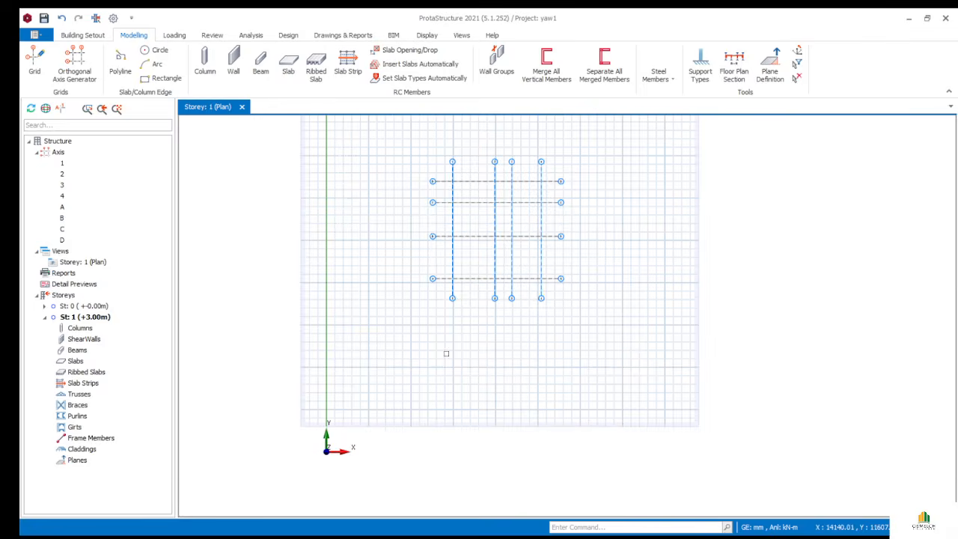
{"action": "scroll", "coordinate": [513, 196], "scroll_direction": "up", "scroll_amount": 5}
{"action": "scroll", "coordinate": [514, 205], "scroll_direction": "down", "scroll_amount": 4}
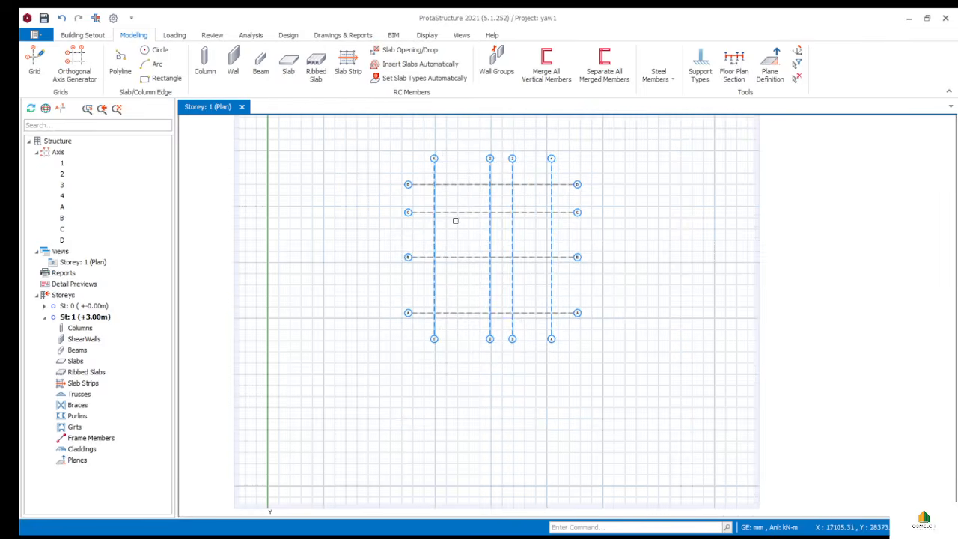
{"action": "scroll", "coordinate": [455, 222], "scroll_direction": "up", "scroll_amount": 2}
{"action": "middle_click_drag", "start_coordinate": [455, 226], "coordinate": [454, 232]}
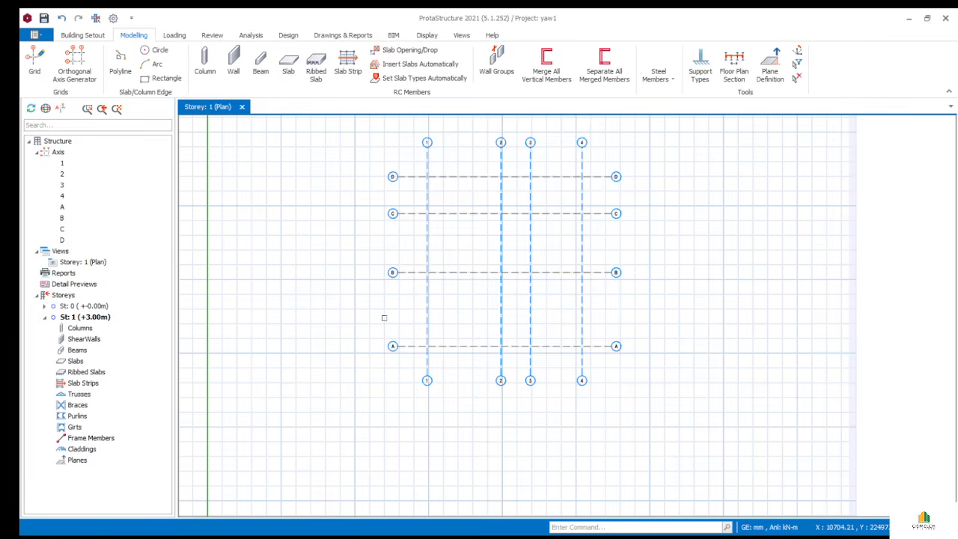
{"action": "scroll", "coordinate": [309, 464], "scroll_direction": "down", "scroll_amount": 2}
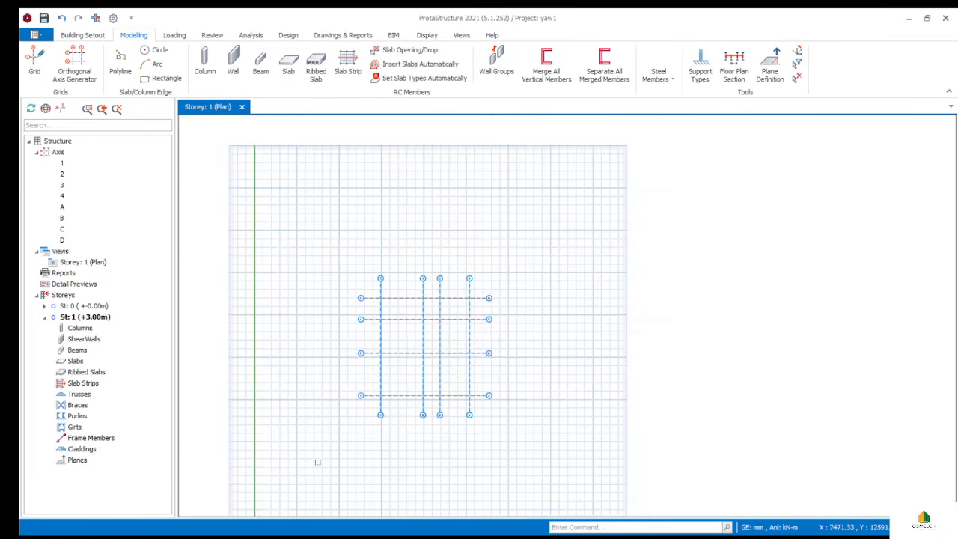
{"action": "scroll", "coordinate": [316, 460], "scroll_direction": "up", "scroll_amount": 4}
{"action": "scroll", "coordinate": [349, 440], "scroll_direction": "down", "scroll_amount": 1}
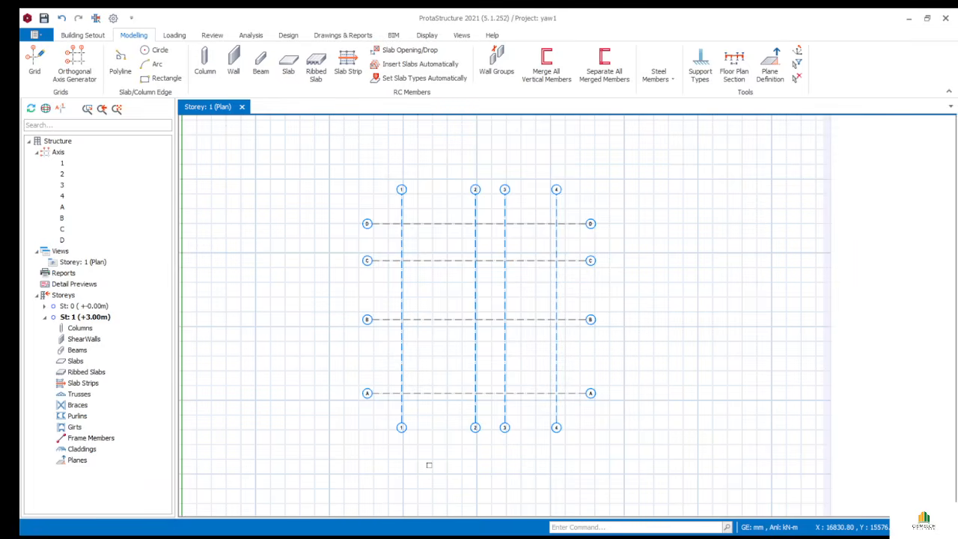
{"action": "scroll", "coordinate": [429, 464], "scroll_direction": "down", "scroll_amount": 2}
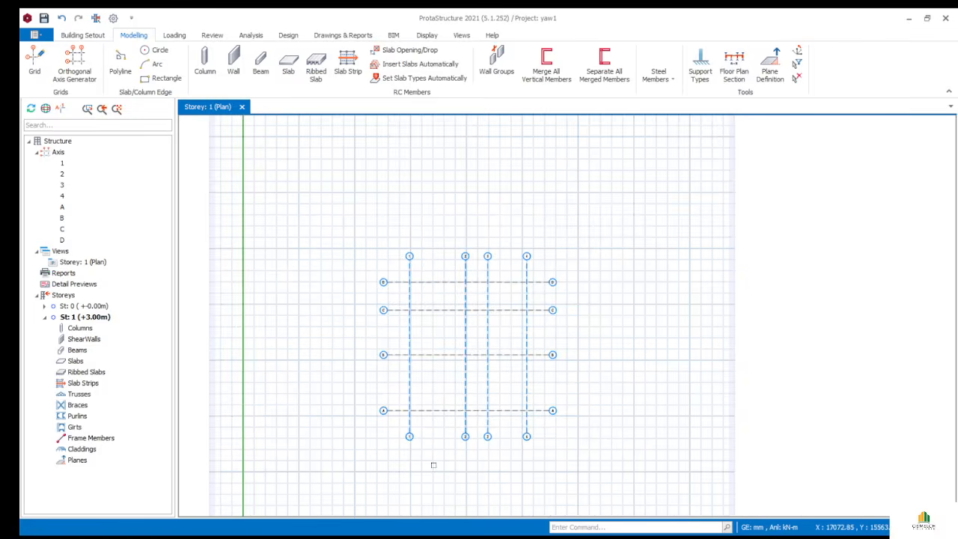
- Recentre the plan view on the grid and show the Building Setout tools
{"action": "middle_click_drag", "start_coordinate": [423, 452], "coordinate": [379, 451]}
{"action": "scroll", "coordinate": [416, 412], "scroll_direction": "up", "scroll_amount": 4}
{"action": "scroll", "coordinate": [379, 451], "scroll_direction": "down", "scroll_amount": 2}
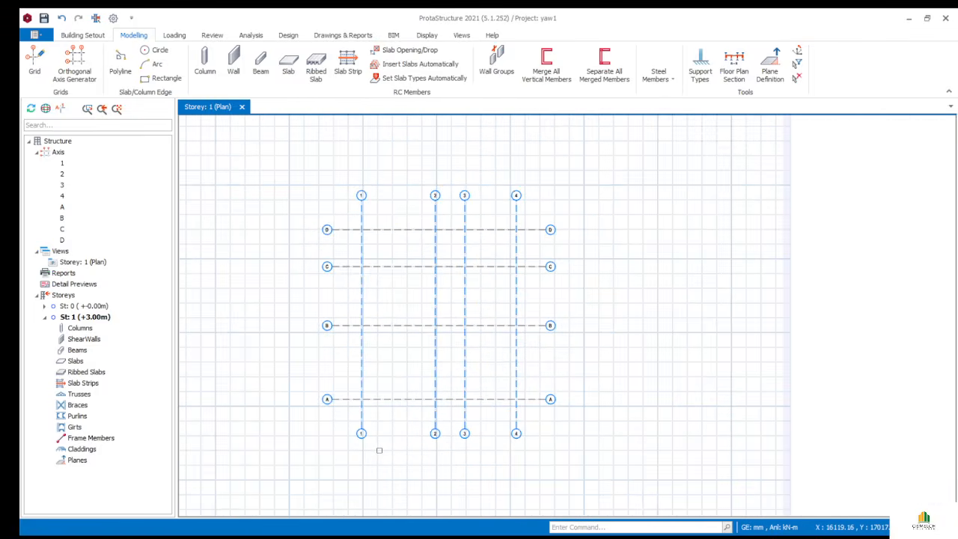
{"action": "scroll", "coordinate": [396, 312], "scroll_direction": "up", "scroll_amount": 3}
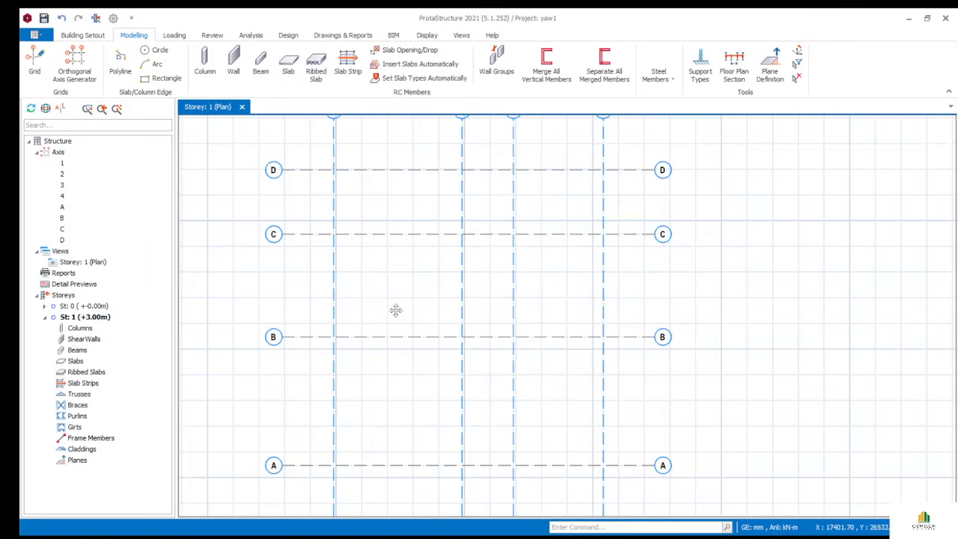
{"action": "scroll", "coordinate": [390, 311], "scroll_direction": "down", "scroll_amount": 4}
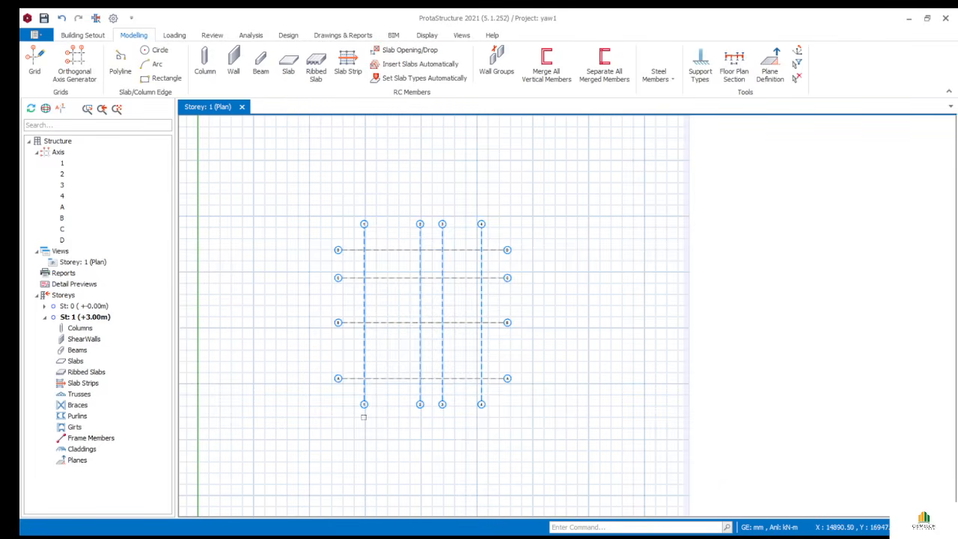
{"action": "middle_click_drag", "start_coordinate": [290, 385], "coordinate": [368, 376]}
{"action": "scroll", "coordinate": [476, 397], "scroll_direction": "up", "scroll_amount": 4}
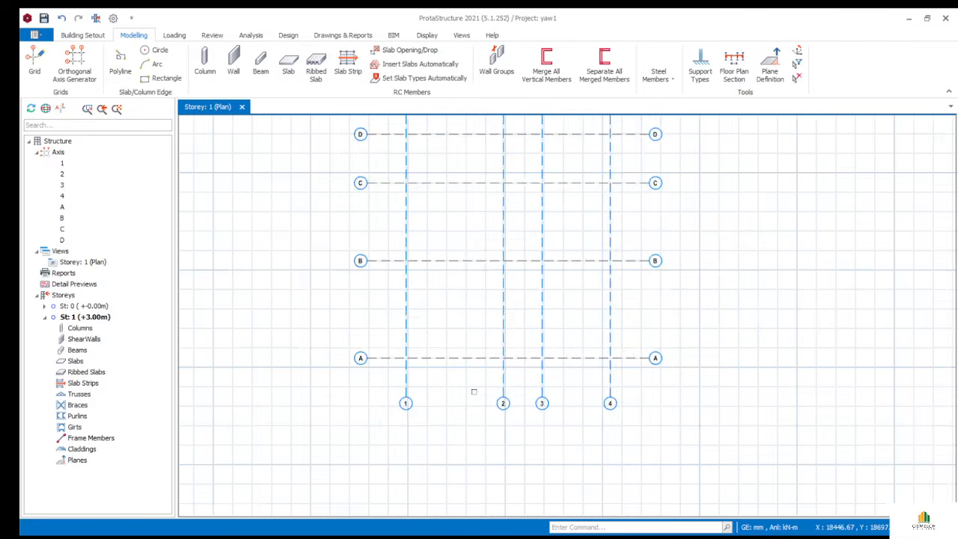
{"action": "scroll", "coordinate": [453, 407], "scroll_direction": "down", "scroll_amount": 4}
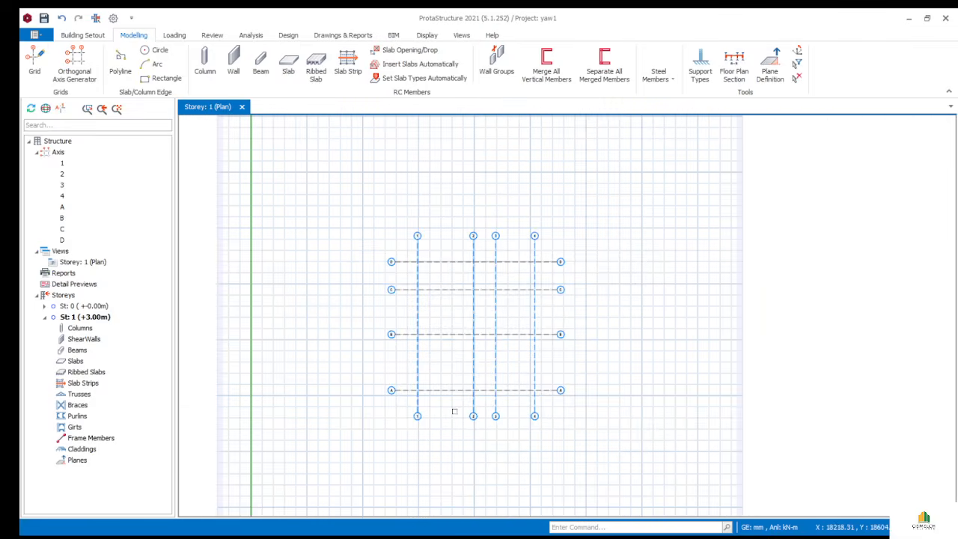
{"action": "left_click", "coordinate": [79, 35]}
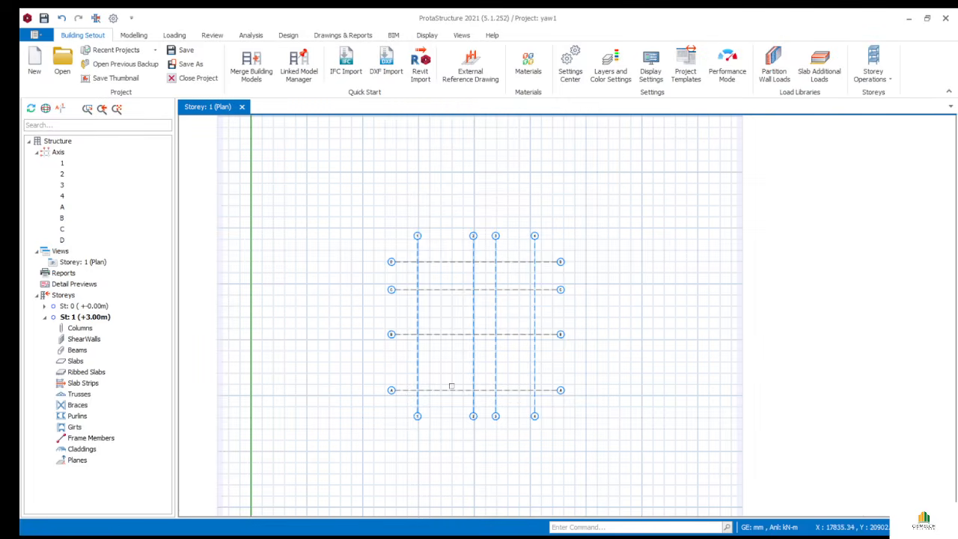
{"action": "scroll", "coordinate": [442, 380], "scroll_direction": "up", "scroll_amount": 3}
{"action": "scroll", "coordinate": [444, 377], "scroll_direction": "down", "scroll_amount": 4}
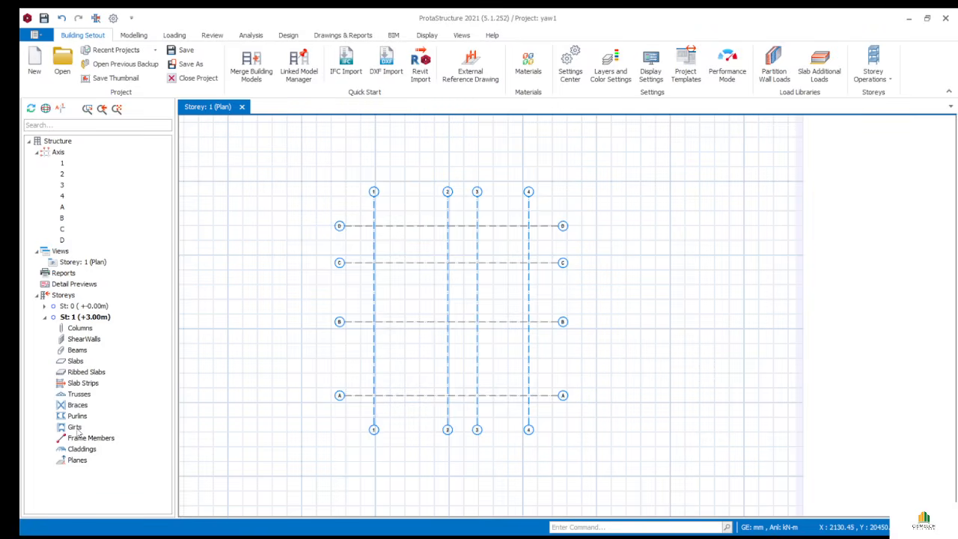
{"action": "left_click", "coordinate": [362, 536]}
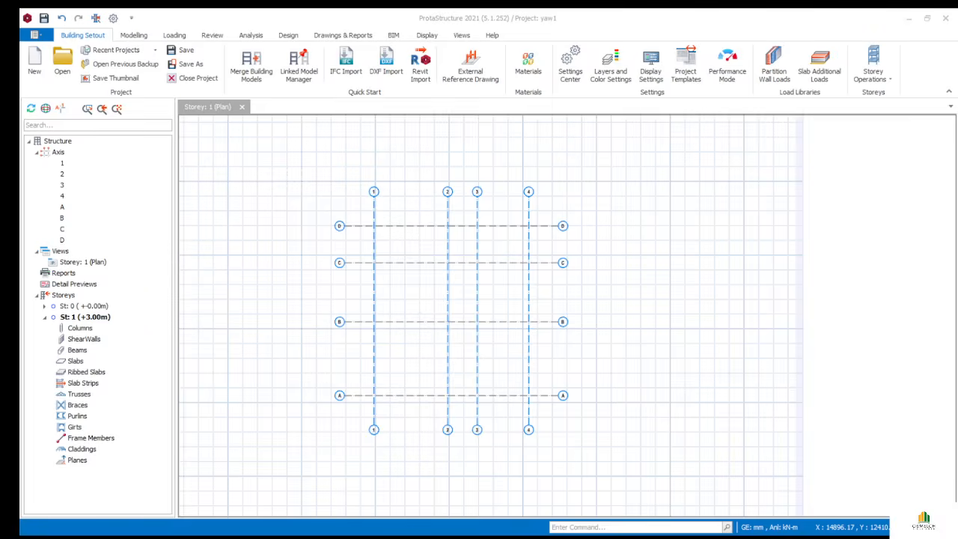
{"action": "left_click", "coordinate": [409, 532]}
- Add storey St 2 at +6.00 m through Storey Operations
{"action": "left_click", "coordinate": [218, 117]}
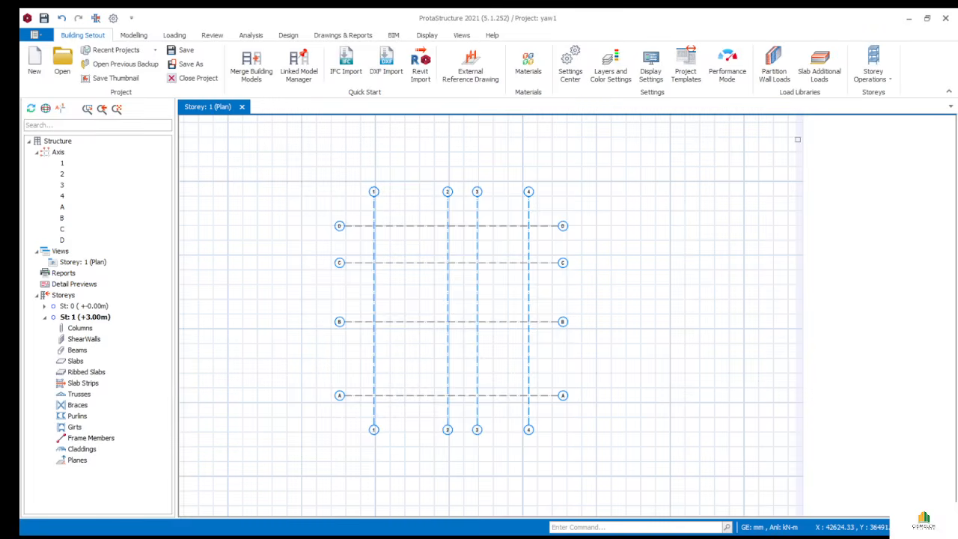
{"action": "left_click", "coordinate": [875, 82]}
{"action": "left_click", "coordinate": [896, 135]}
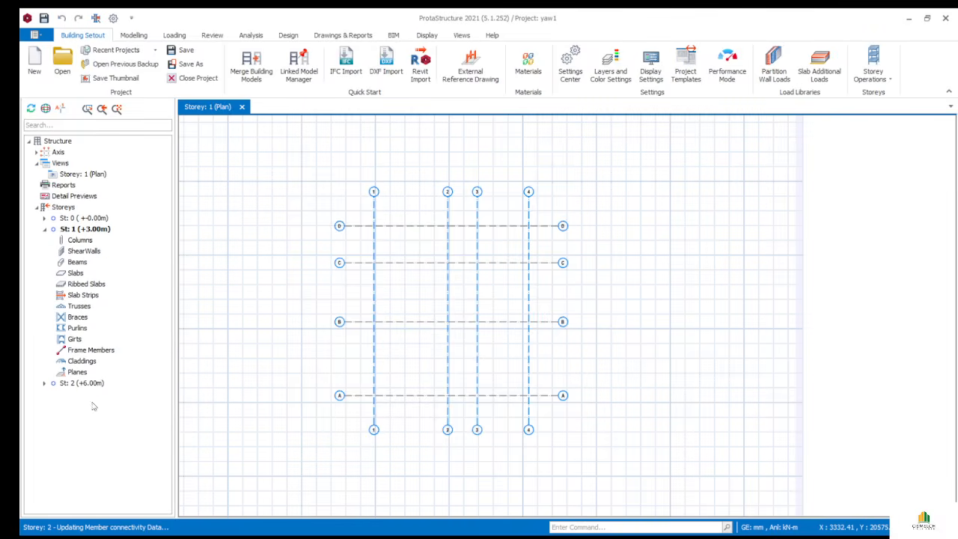
- Expand storey St: 2 in the Storeys tree, then go back to the Storey 1 plan tab
{"action": "left_click", "coordinate": [45, 384]}
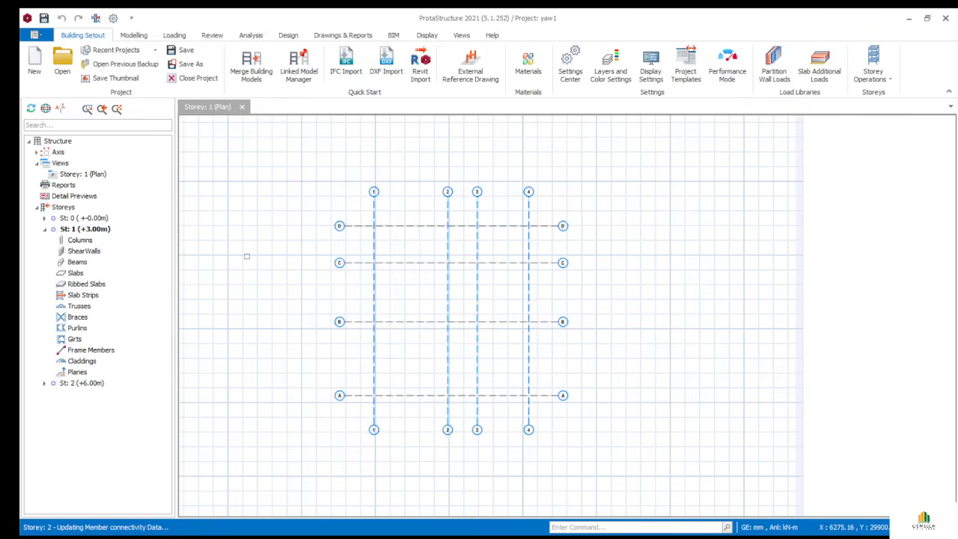
{"action": "left_click", "coordinate": [210, 109]}
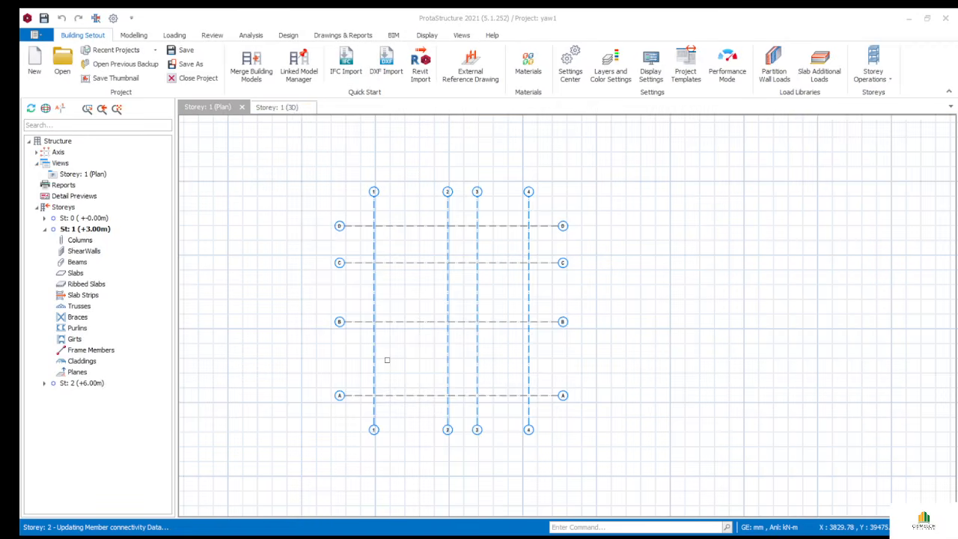
- Orbit the 3D grid and show storeys 2, 0, 1 and then 2 again in the 3D view
{"action": "scroll", "coordinate": [394, 341], "scroll_direction": "down", "scroll_amount": 3}
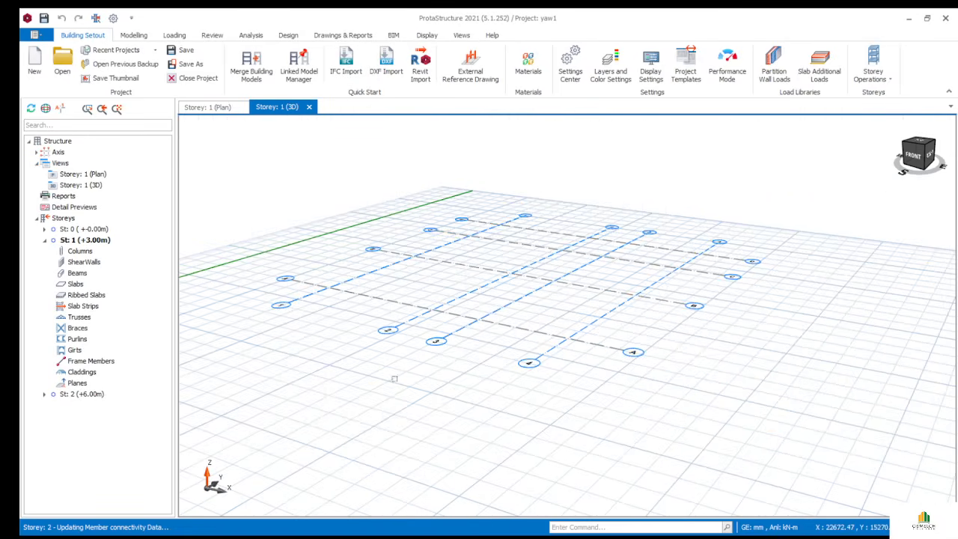
{"action": "mouse_move", "coordinate": [408, 361]}
{"action": "middle_mouse_down"}
{"action": "mouse_move", "coordinate": [421, 336]}
{"action": "mouse_move", "coordinate": [475, 304]}
{"action": "mouse_move", "coordinate": [543, 330]}
{"action": "mouse_move", "coordinate": [489, 349]}
{"action": "mouse_move", "coordinate": [314, 378]}
{"action": "mouse_move", "coordinate": [342, 354]}
{"action": "mouse_move", "coordinate": [653, 336]}
{"action": "mouse_move", "coordinate": [459, 365]}
{"action": "mouse_move", "coordinate": [462, 353]}
{"action": "middle_mouse_up"}
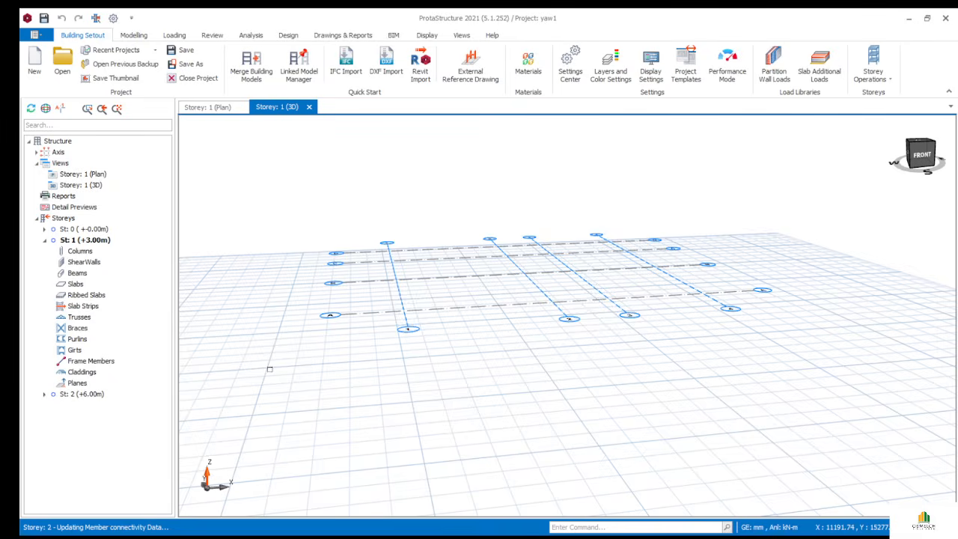
{"action": "double_click", "coordinate": [74, 395]}
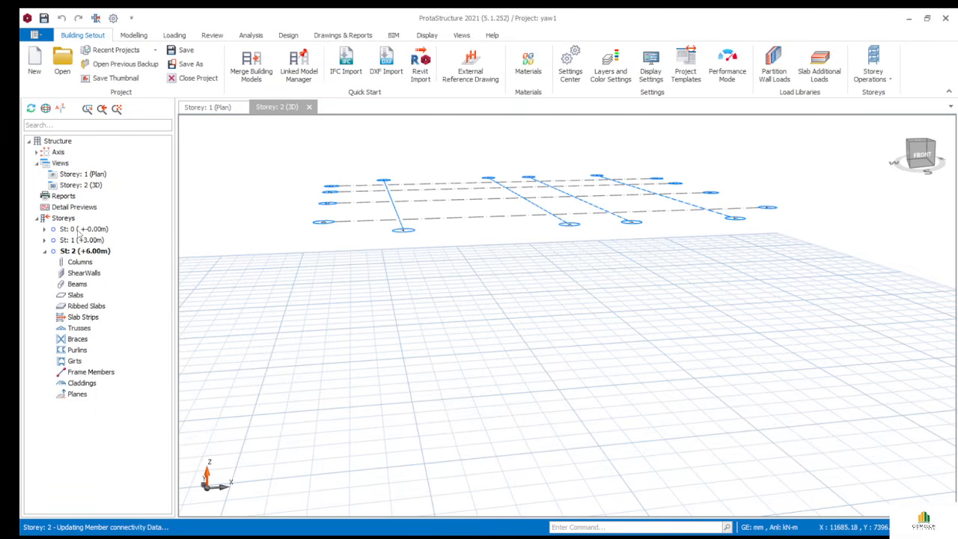
{"action": "double_click", "coordinate": [80, 231]}
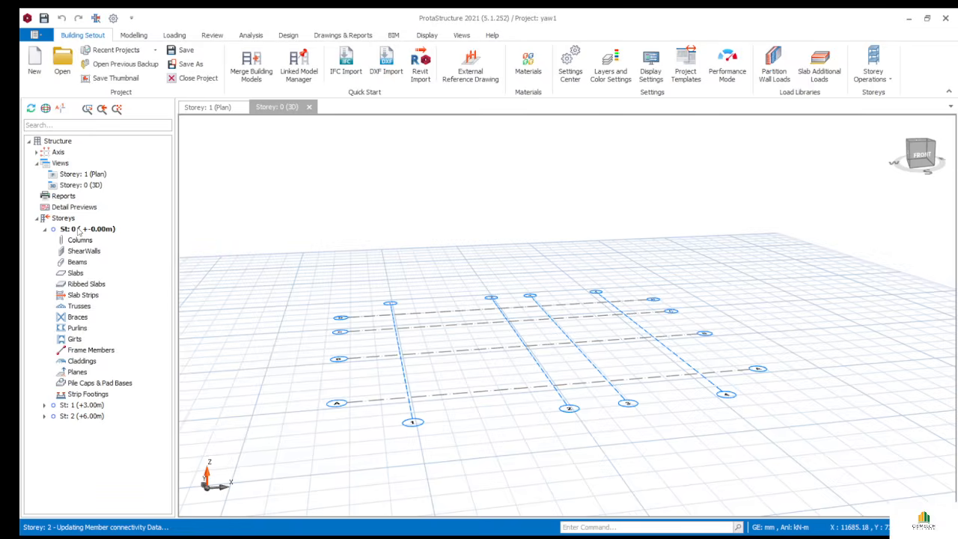
{"action": "left_click", "coordinate": [85, 405]}
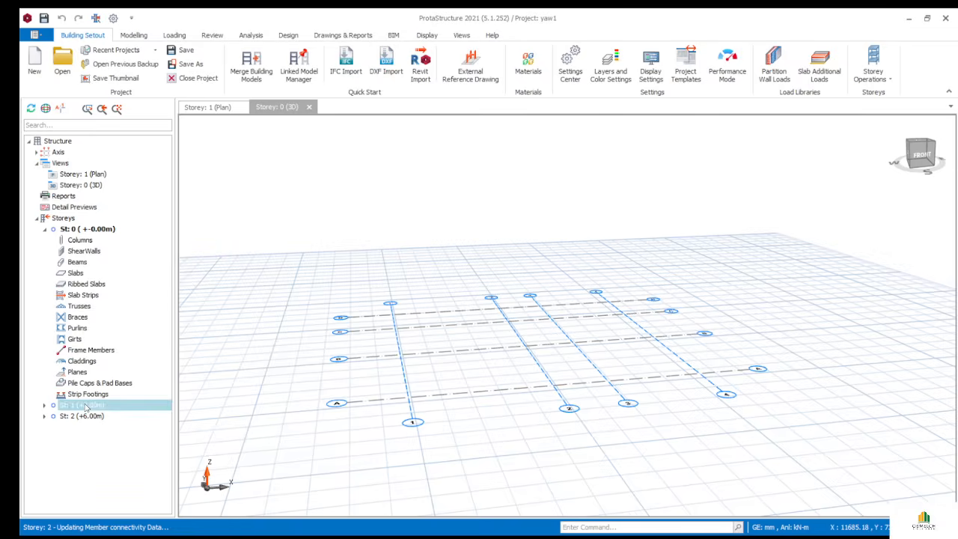
{"action": "double_click", "coordinate": [84, 405]}
{"action": "left_click", "coordinate": [83, 394]}
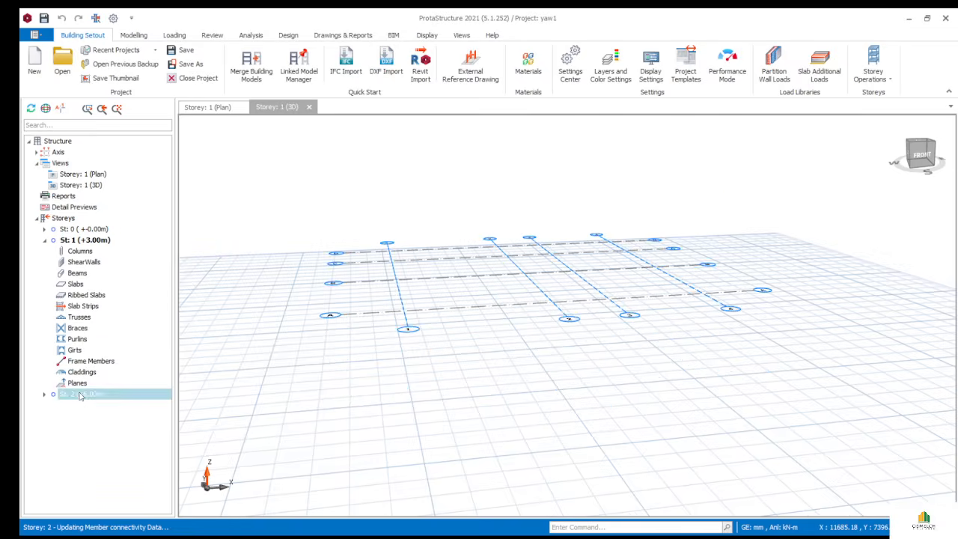
{"action": "double_click", "coordinate": [82, 394]}
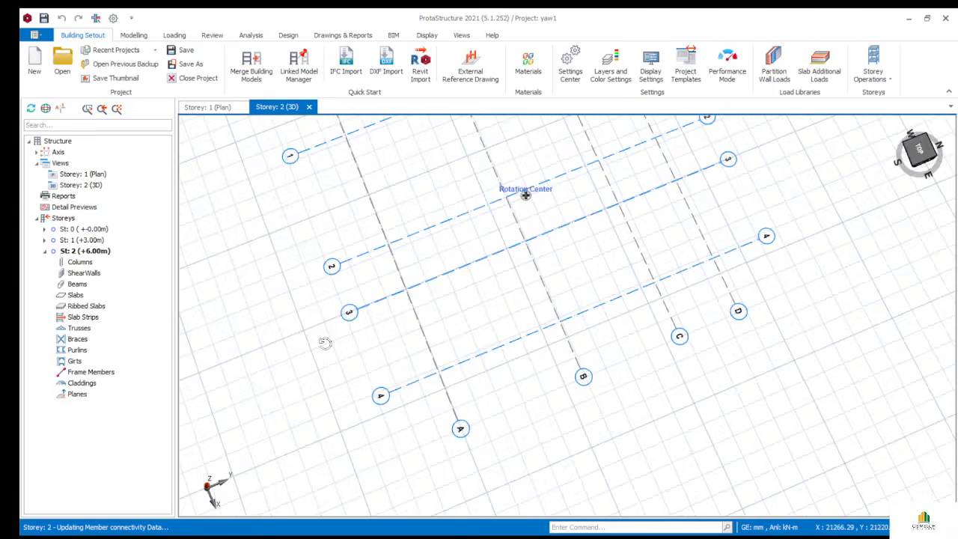
- Return to the Storey 1 plan and zoom so the whole 1–4 / A–D grid fits
{"action": "left_click", "coordinate": [213, 108]}
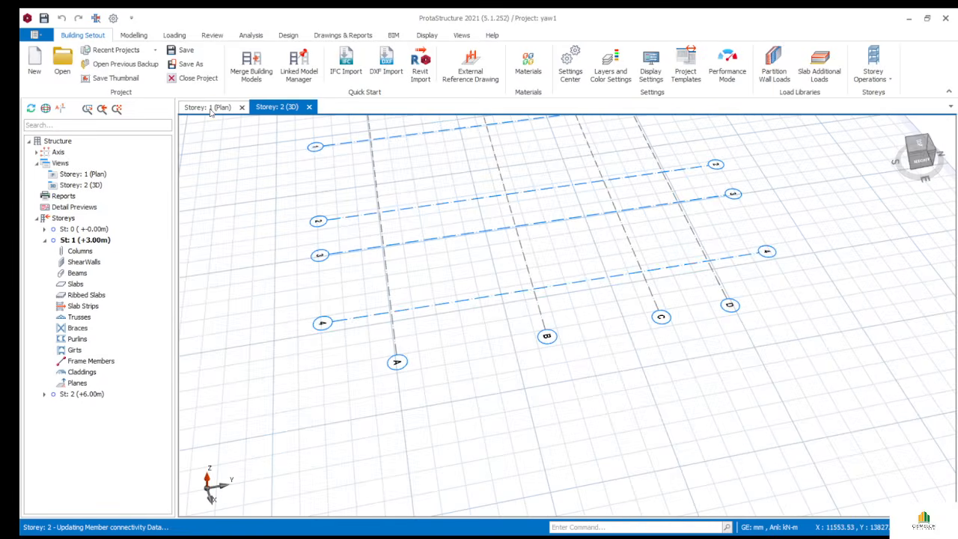
{"action": "scroll", "coordinate": [426, 284], "scroll_direction": "up", "scroll_amount": 1}
{"action": "scroll", "coordinate": [425, 280], "scroll_direction": "down", "scroll_amount": 3}
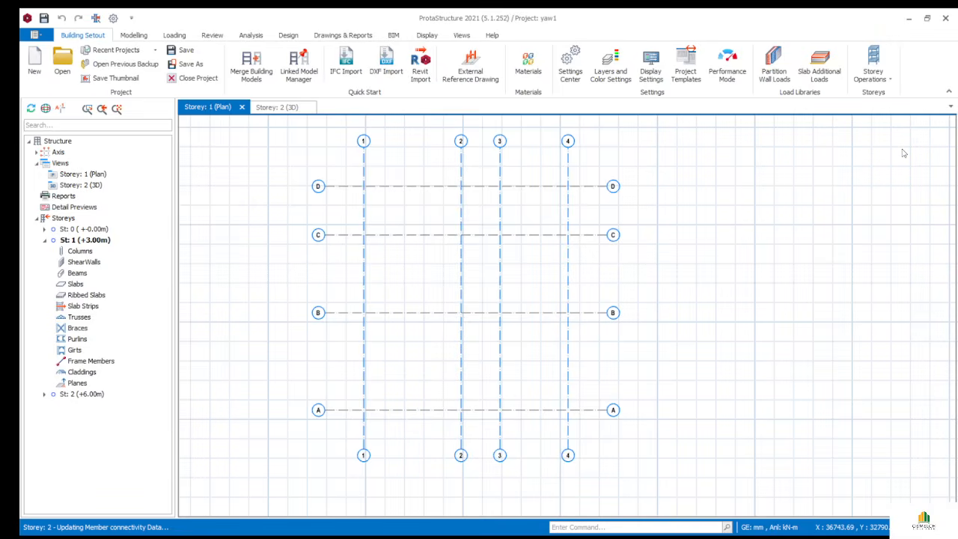
{"action": "left_click", "coordinate": [886, 81]}
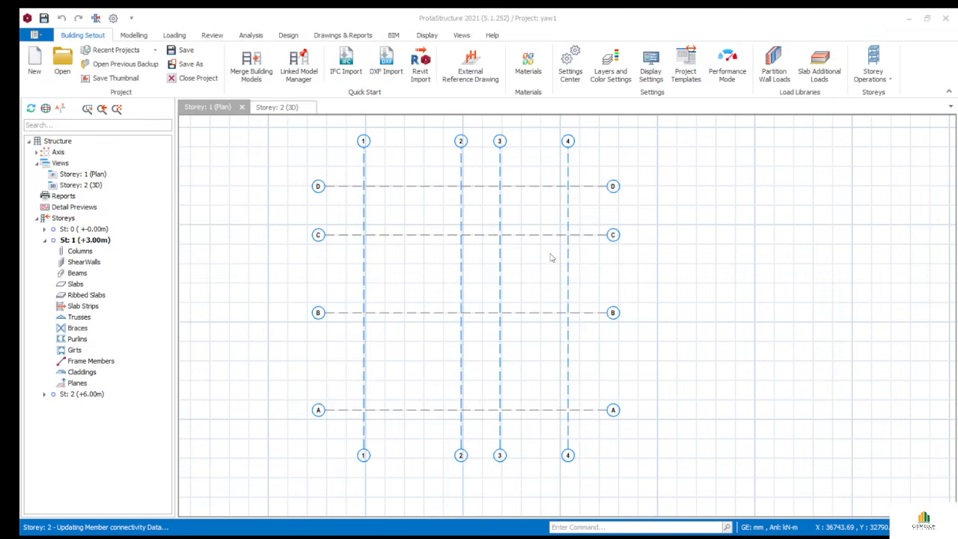
{"action": "left_click", "coordinate": [534, 320]}
- In the 3D view, make ground storey St: 0 current and orbit to an oblique top-down angle
{"action": "left_click", "coordinate": [722, 396]}
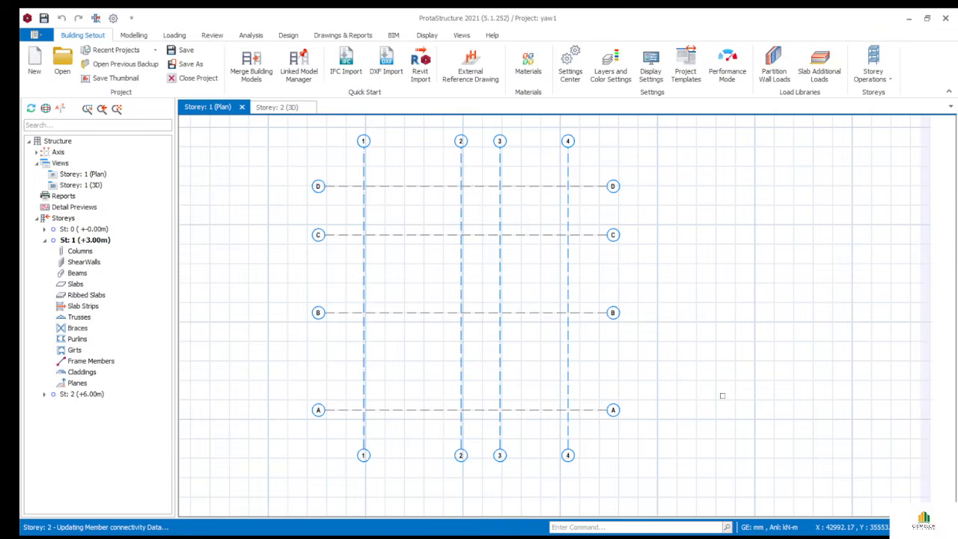
{"action": "left_click", "coordinate": [268, 110]}
{"action": "scroll", "coordinate": [400, 403], "scroll_direction": "down", "scroll_amount": 3}
{"action": "middle_click_drag", "start_coordinate": [400, 404], "coordinate": [390, 350]}
{"action": "left_click", "coordinate": [79, 230]}
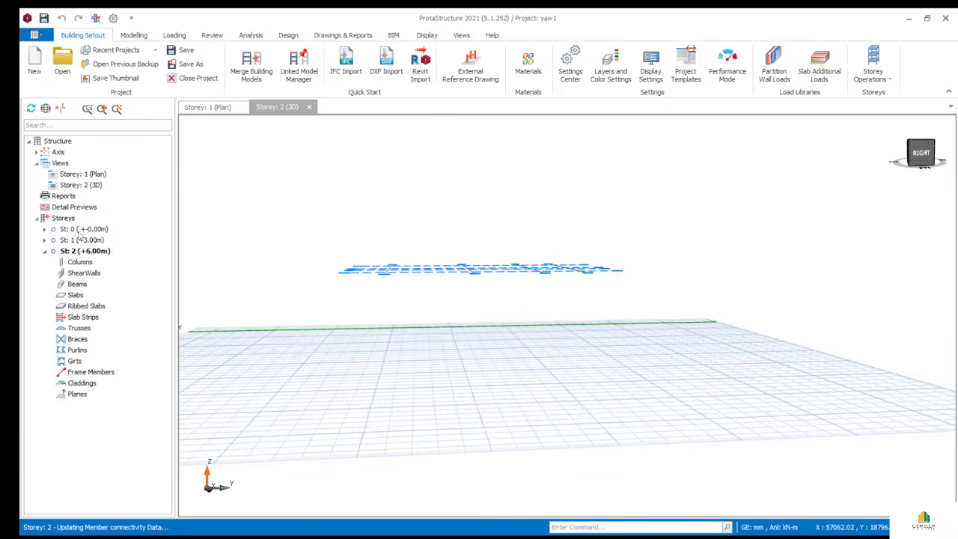
{"action": "mouse_move", "coordinate": [437, 495]}
{"action": "middle_mouse_down"}
{"action": "mouse_move", "coordinate": [433, 454]}
{"action": "mouse_move", "coordinate": [416, 491]}
{"action": "mouse_move", "coordinate": [454, 476]}
{"action": "mouse_move", "coordinate": [429, 477]}
{"action": "middle_mouse_up"}
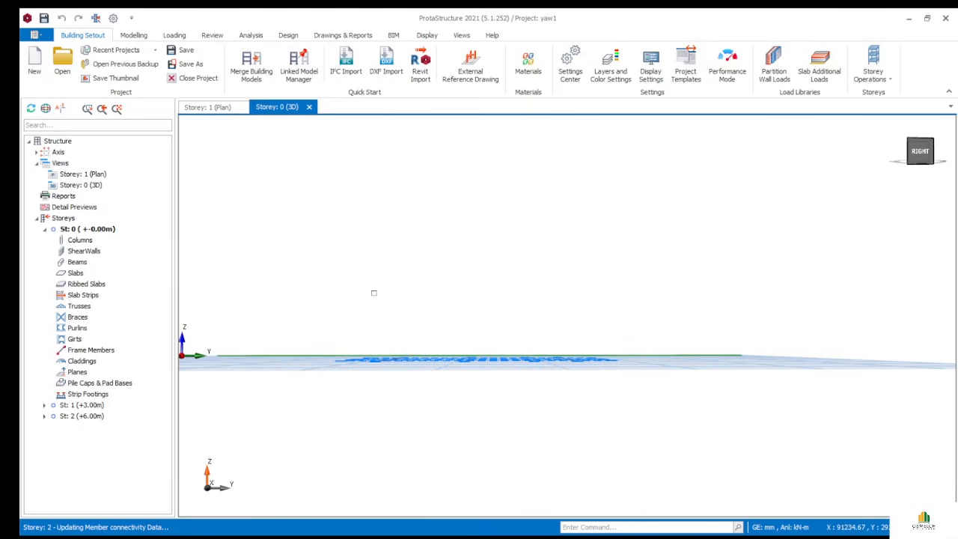
{"action": "mouse_move", "coordinate": [410, 277]}
{"action": "middle_mouse_down"}
{"action": "mouse_move", "coordinate": [455, 396]}
{"action": "mouse_move", "coordinate": [507, 356]}
{"action": "mouse_move", "coordinate": [498, 331]}
{"action": "mouse_move", "coordinate": [503, 365]}
{"action": "mouse_move", "coordinate": [496, 349]}
{"action": "middle_mouse_up"}
{"action": "scroll", "coordinate": [478, 359], "scroll_direction": "up", "scroll_amount": 3}
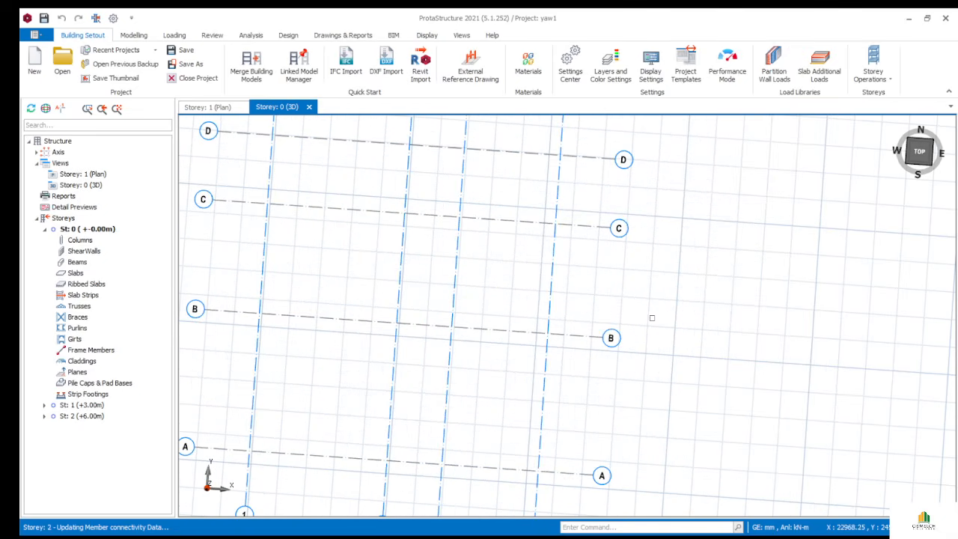
- Go back to the Storey 1 plan and zoom to frame the 1–4, A–D grid
{"action": "left_click", "coordinate": [208, 107]}
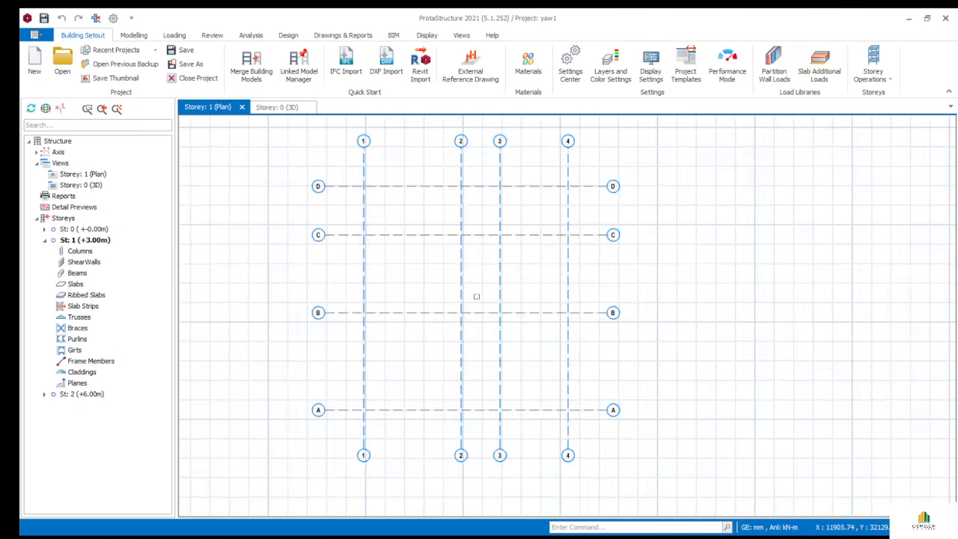
{"action": "scroll", "coordinate": [456, 297], "scroll_direction": "up", "scroll_amount": 3}
{"action": "scroll", "coordinate": [455, 297], "scroll_direction": "down", "scroll_amount": 4}
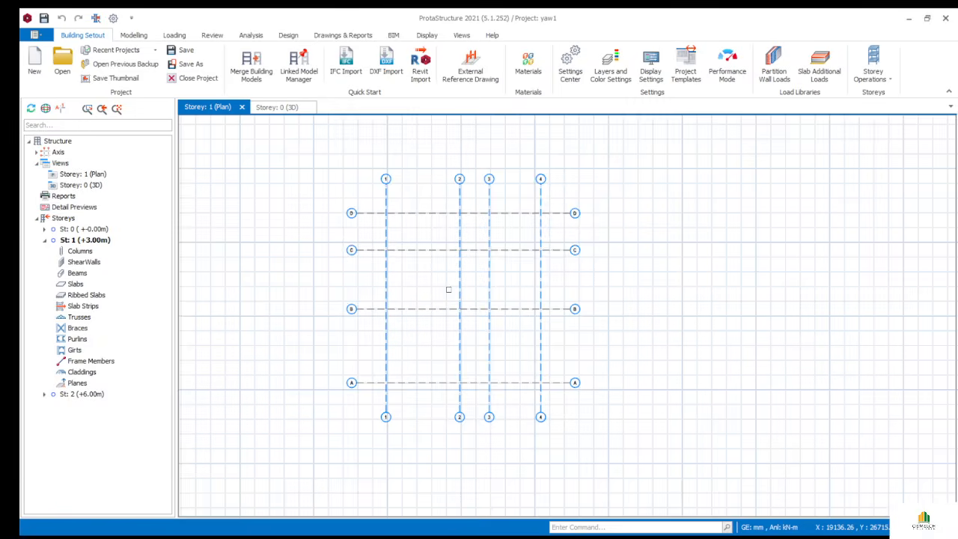
{"action": "middle_click_drag", "start_coordinate": [447, 288], "coordinate": [471, 280]}
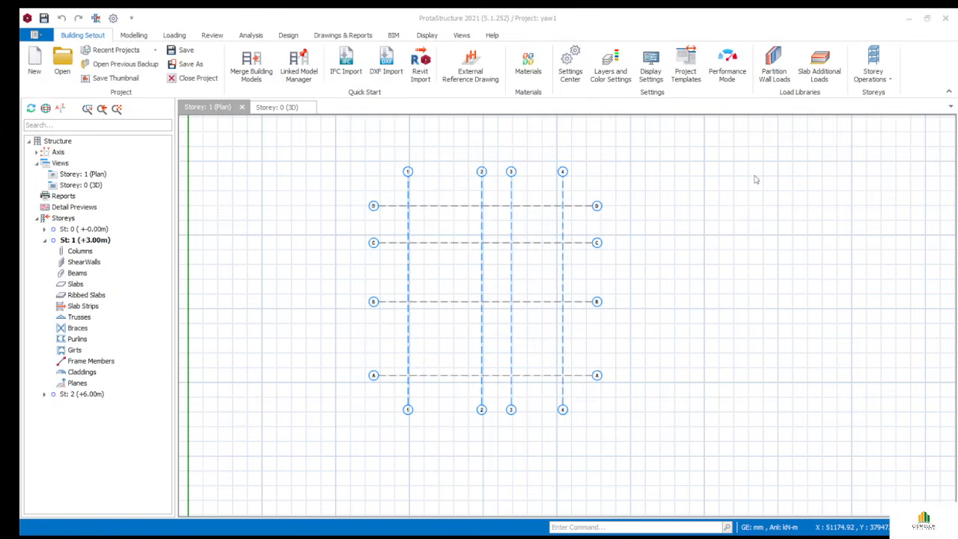
- Confirm storeys 1 and 2 as similar (Sim:2, Sim:1), then check the 1–4, A–D grid on the plan
{"action": "left_click", "coordinate": [724, 396]}
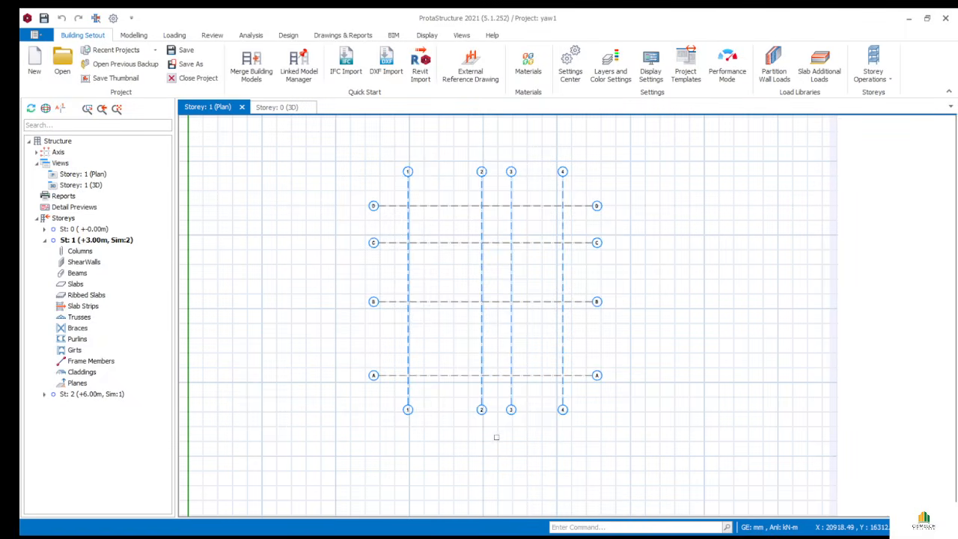
{"action": "scroll", "coordinate": [496, 436], "scroll_direction": "up", "scroll_amount": 2}
{"action": "middle_click_drag", "start_coordinate": [496, 437], "coordinate": [513, 472]}
{"action": "scroll", "coordinate": [430, 372], "scroll_direction": "down", "scroll_amount": 2}
{"action": "scroll", "coordinate": [421, 366], "scroll_direction": "down", "scroll_amount": 1}
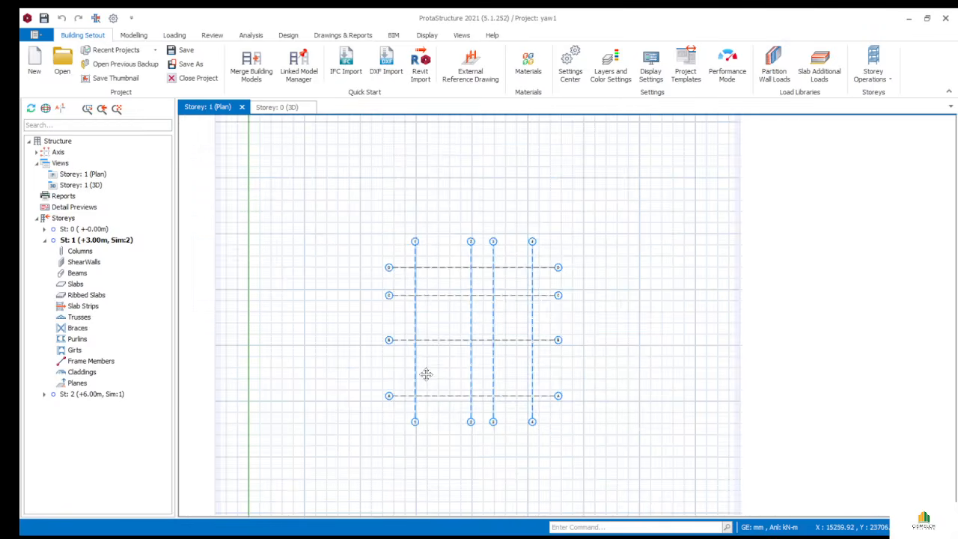
{"action": "scroll", "coordinate": [441, 336], "scroll_direction": "up", "scroll_amount": 4}
{"action": "scroll", "coordinate": [469, 316], "scroll_direction": "down", "scroll_amount": 4}
{"action": "scroll", "coordinate": [473, 310], "scroll_direction": "up", "scroll_amount": 4}
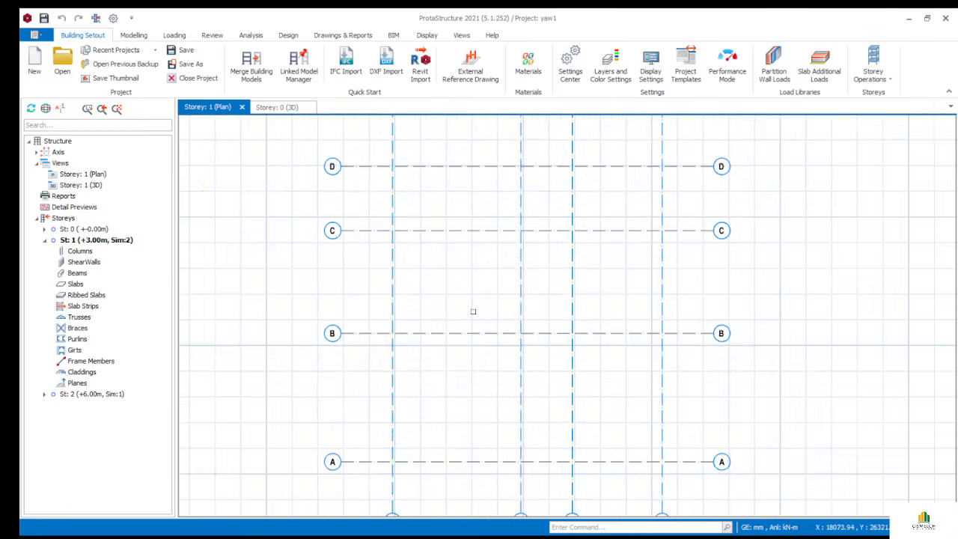
{"action": "scroll", "coordinate": [472, 309], "scroll_direction": "down", "scroll_amount": 3}
{"action": "middle_click_drag", "start_coordinate": [472, 307], "coordinate": [471, 291]}
{"action": "scroll", "coordinate": [472, 292], "scroll_direction": "up", "scroll_amount": 2}
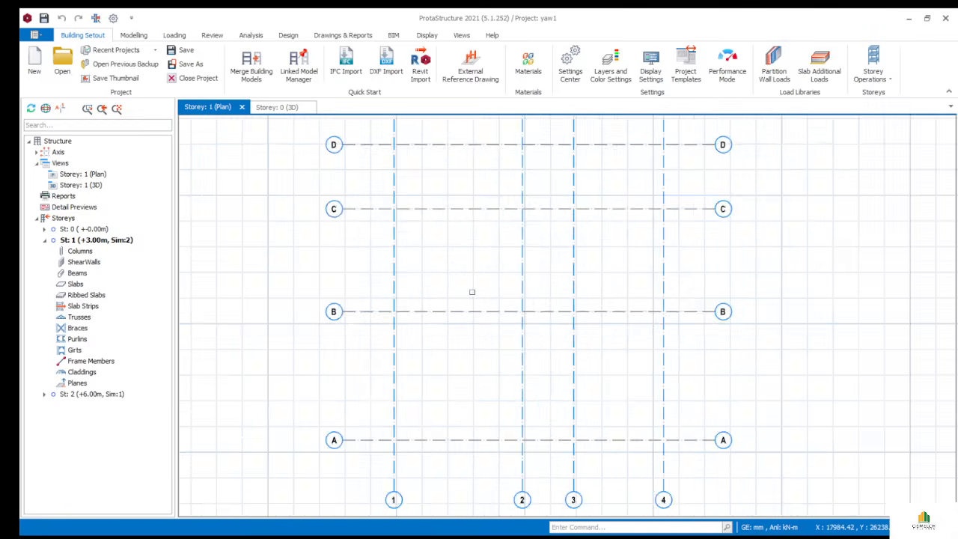
{"action": "scroll", "coordinate": [463, 282], "scroll_direction": "down", "scroll_amount": 2}
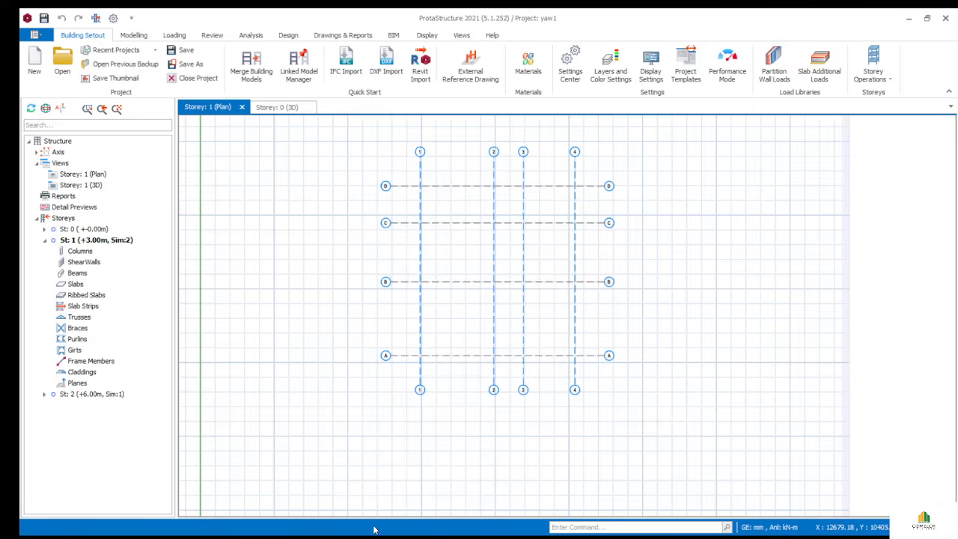
{"action": "left_click", "coordinate": [374, 532]}
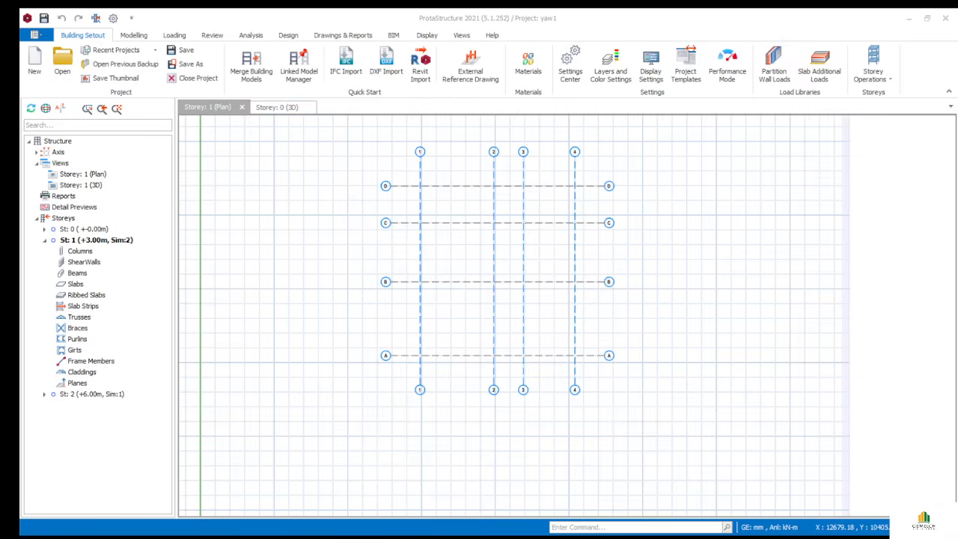